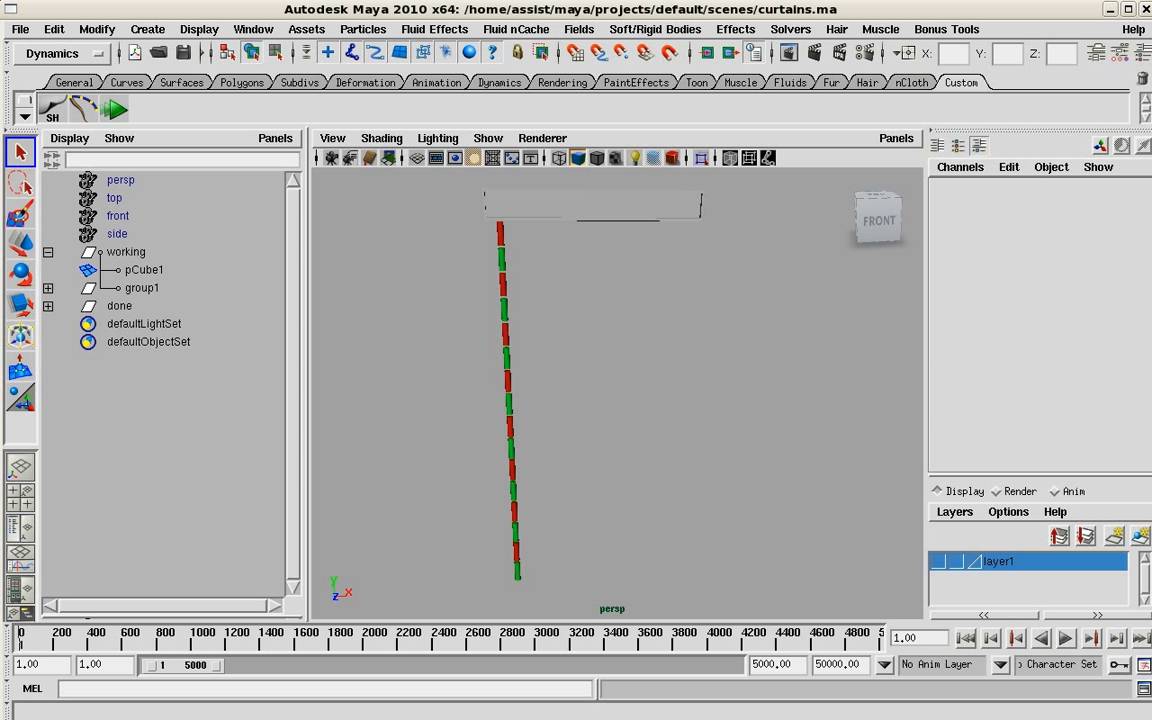
Tilt the perspective view, then switch the active panel to the front camera view of the curtain.
alt+drag(517, 293, 532, 463)
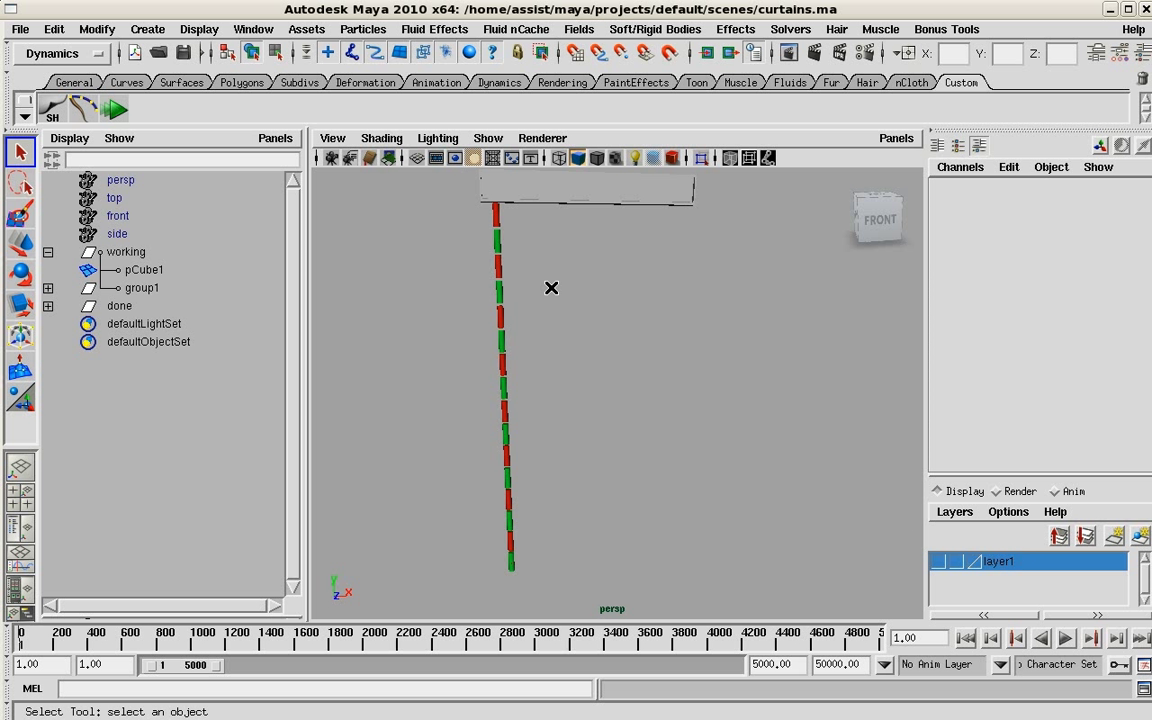
click(539, 338)
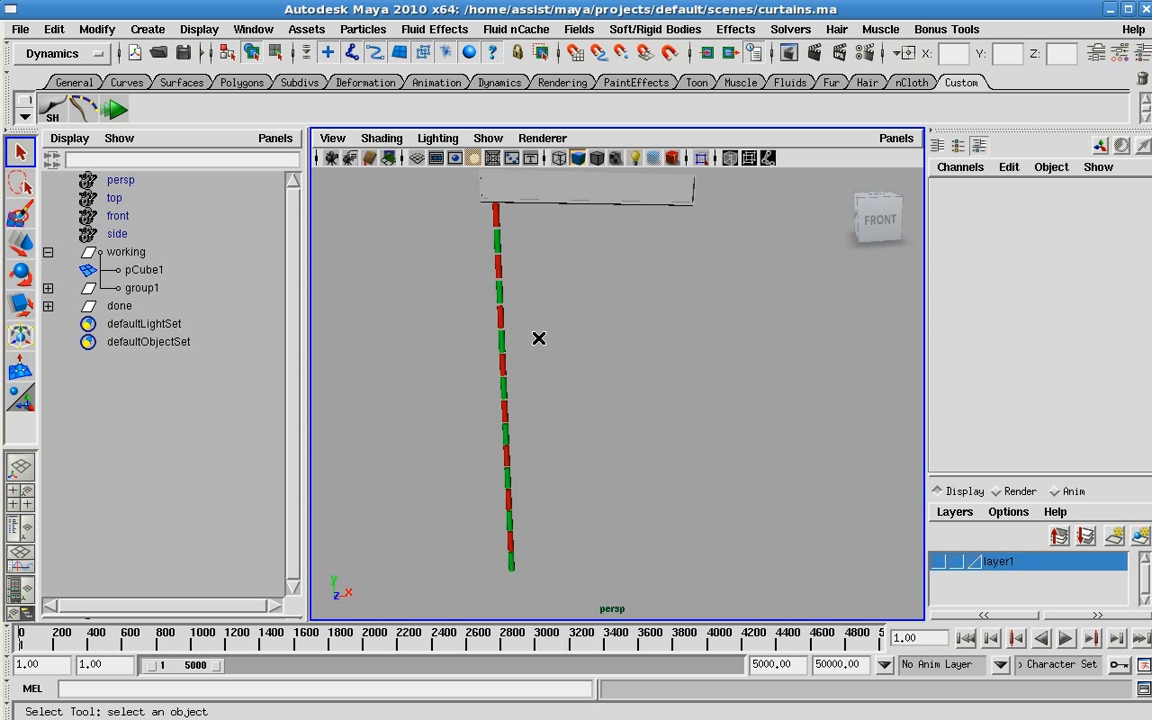
drag(539, 338, 568, 375)
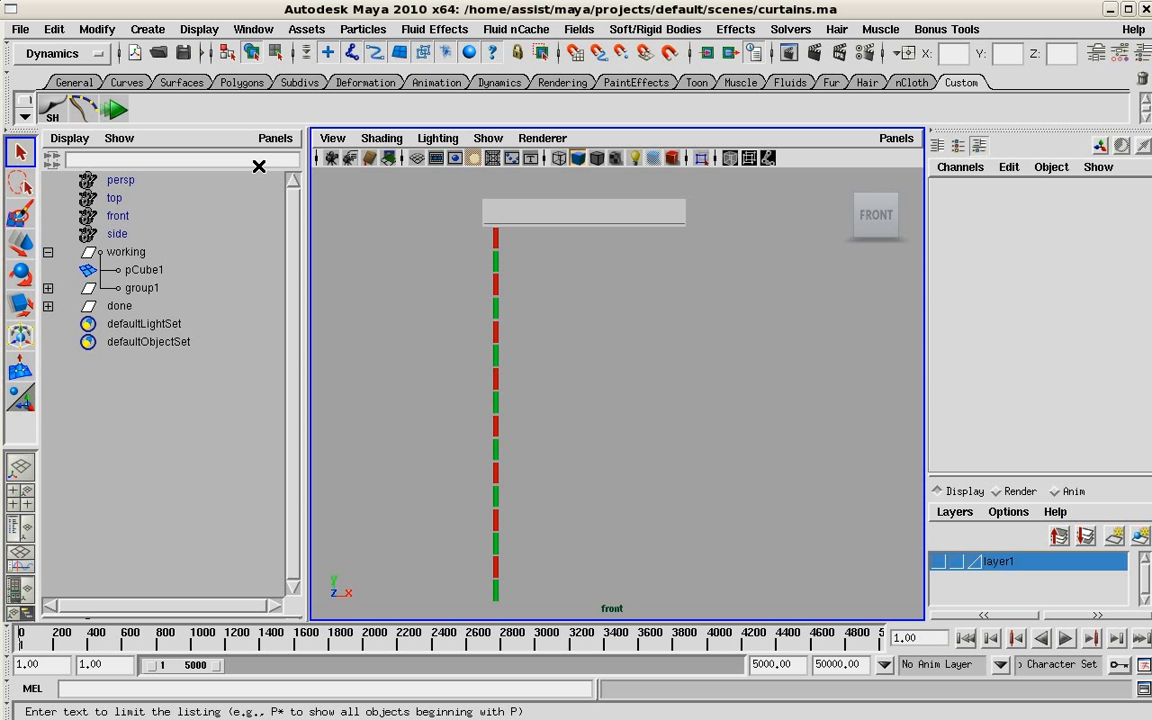
Switch to the Animation menu set and start Skeleton > Joint Tool.
key(F2)
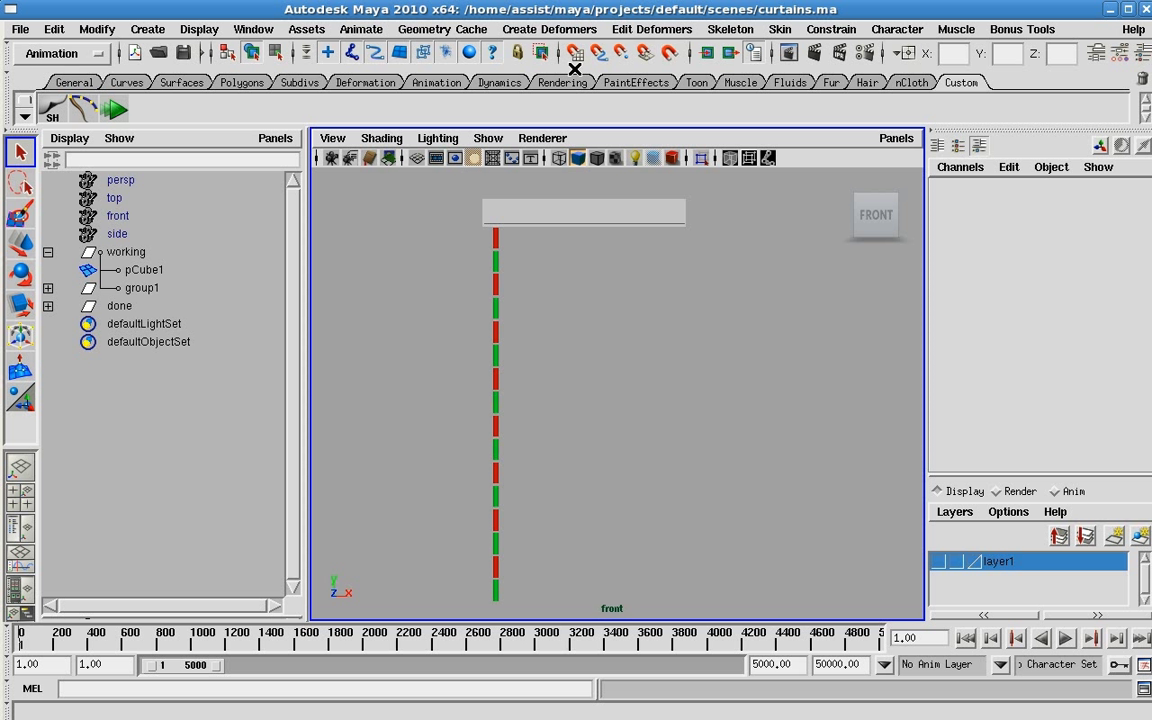
click(729, 29)
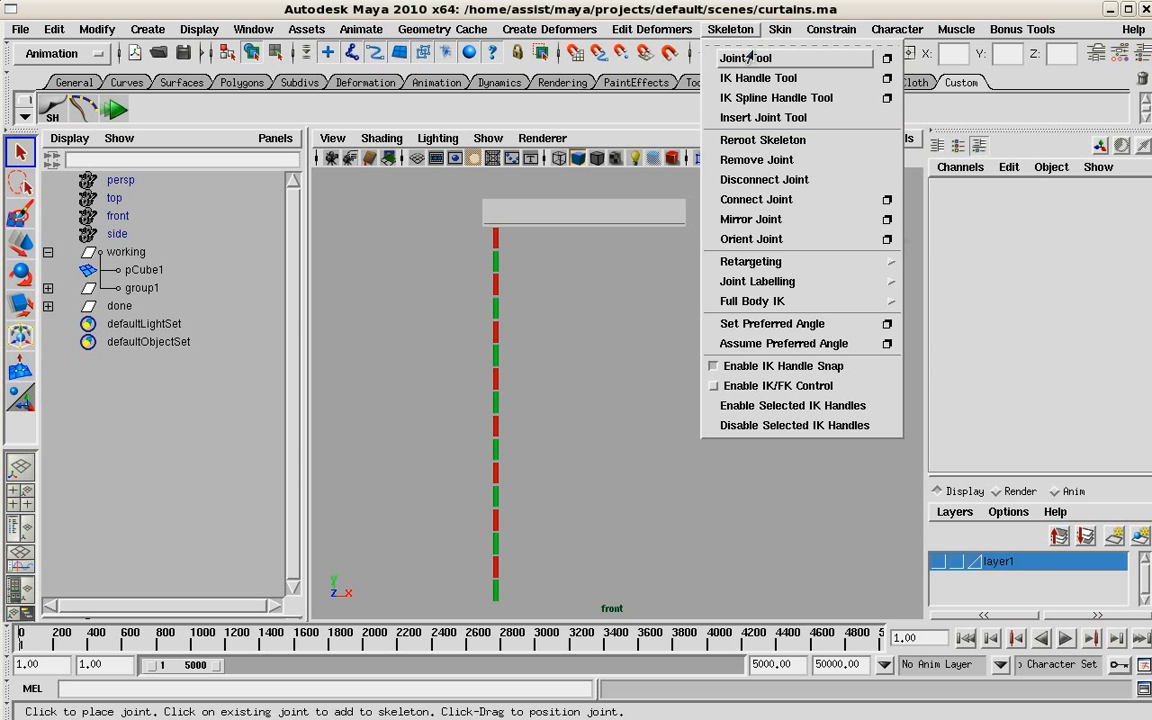
click(757, 57)
scroll(607, 393, up, 4)
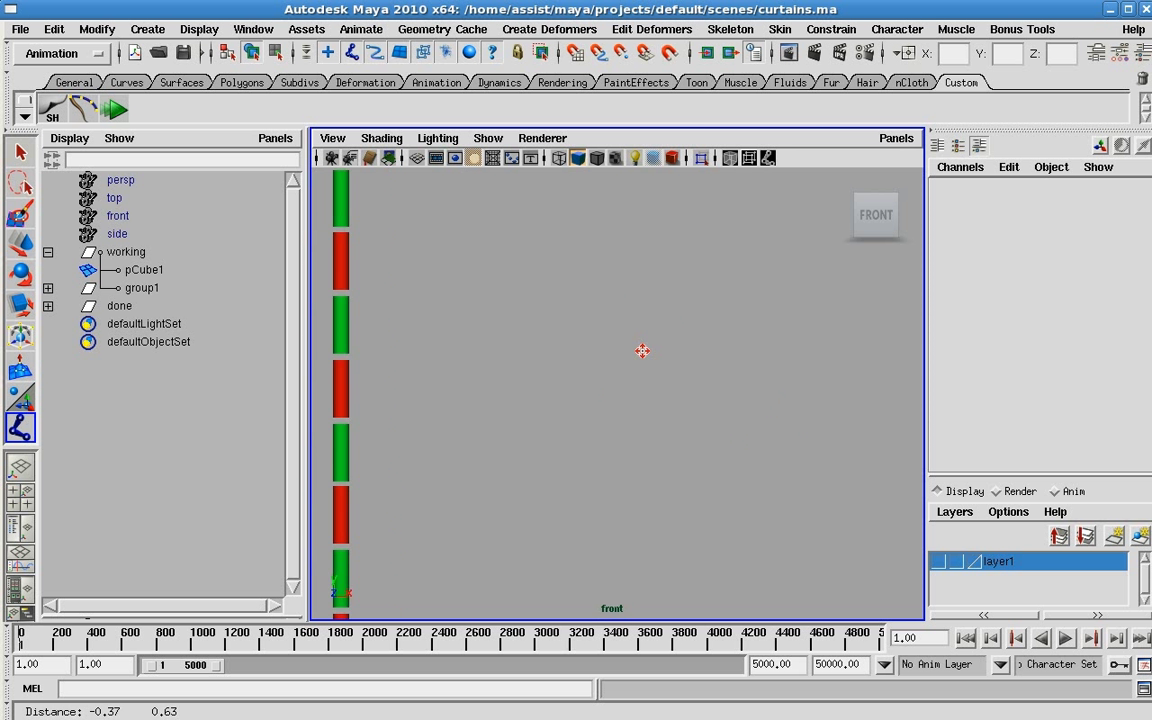
scroll(722, 447, down, 2)
scroll(641, 351, up, 2)
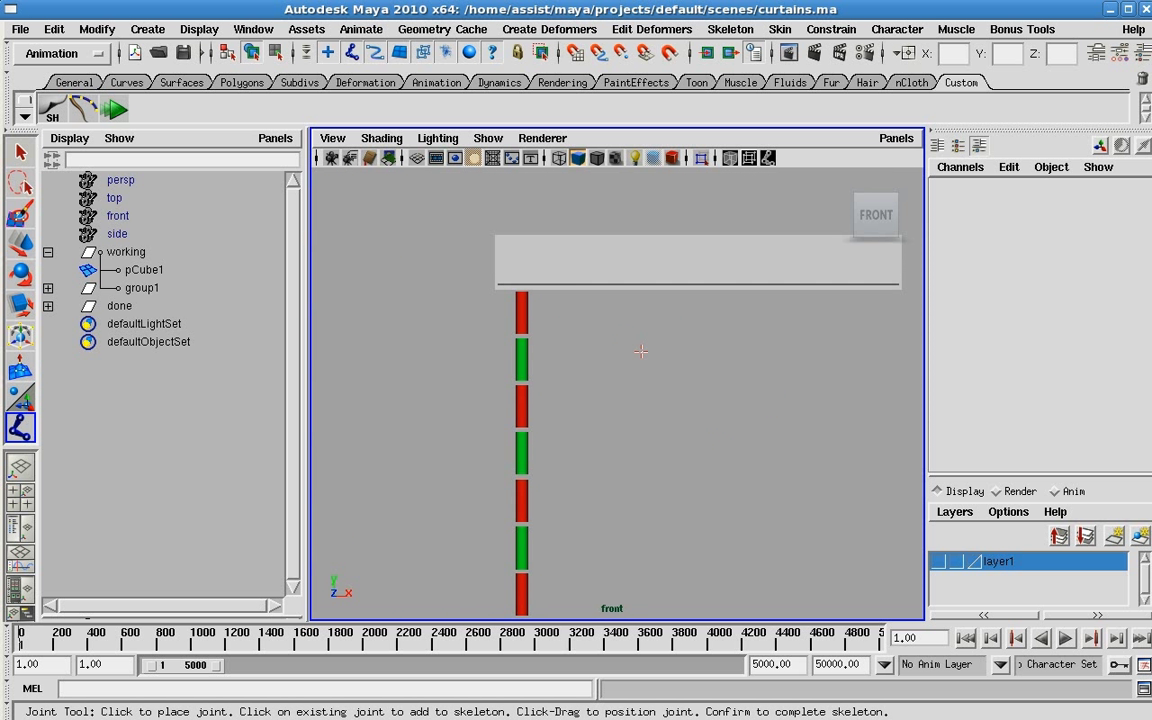
Place joints joint32 through joint40 down the strand, starting where it meets the bar.
click(520, 265)
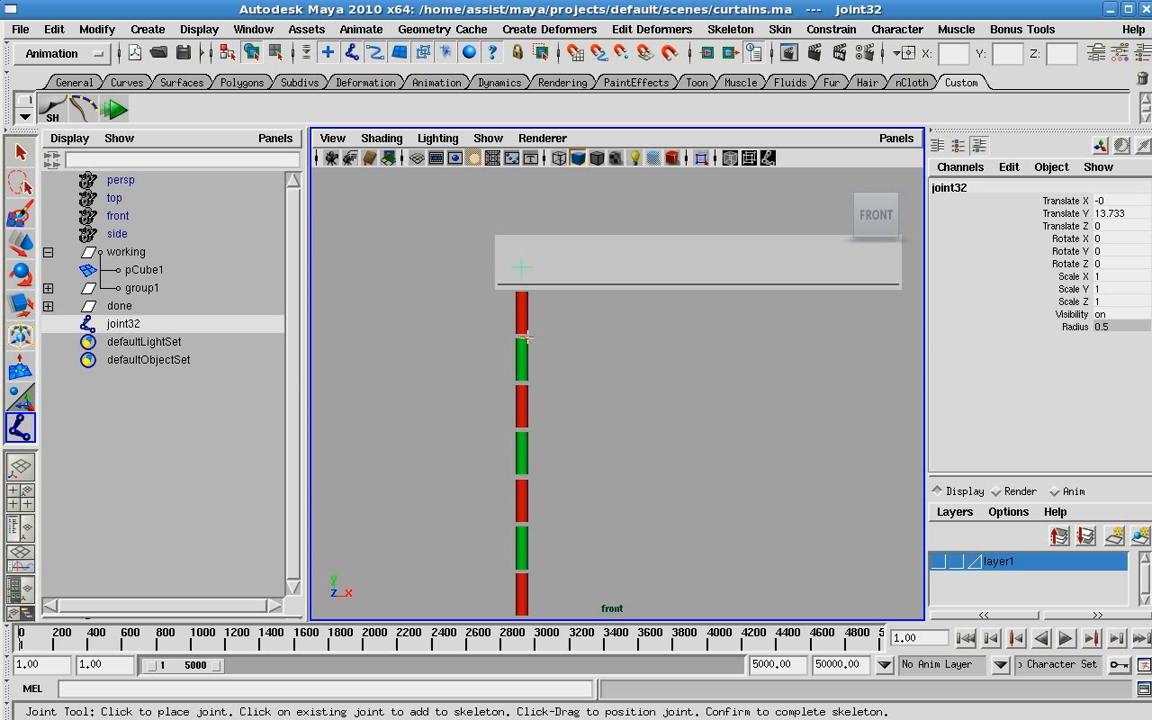
click(521, 330)
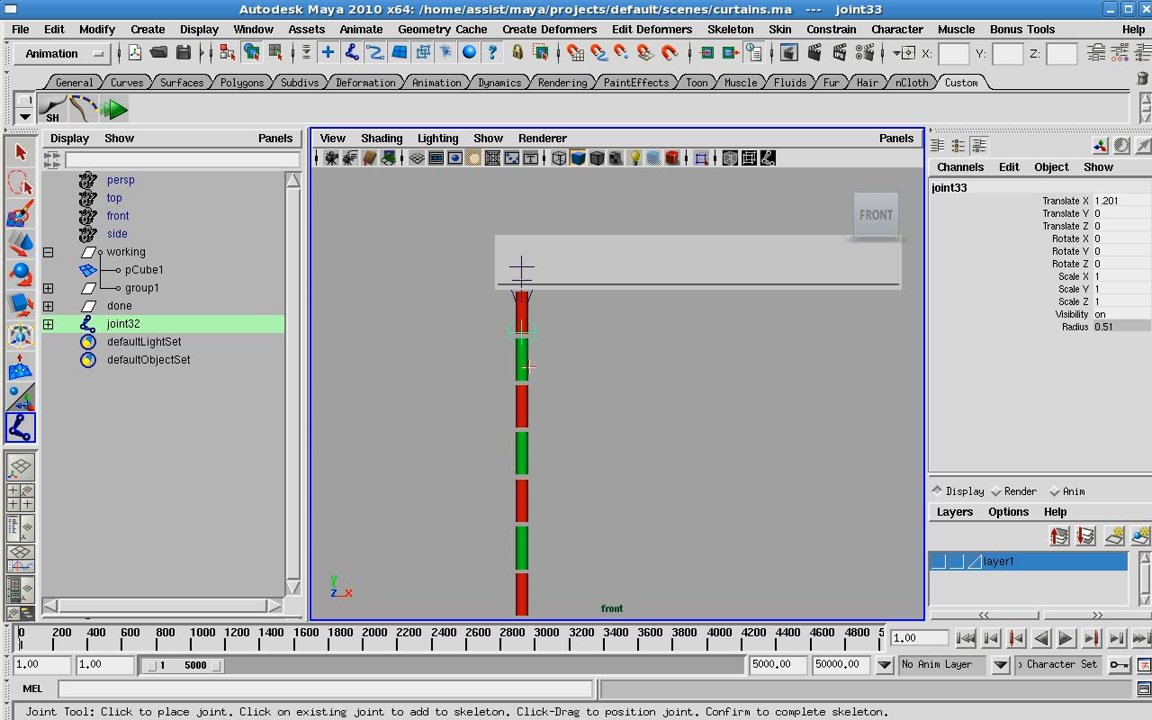
click(521, 382)
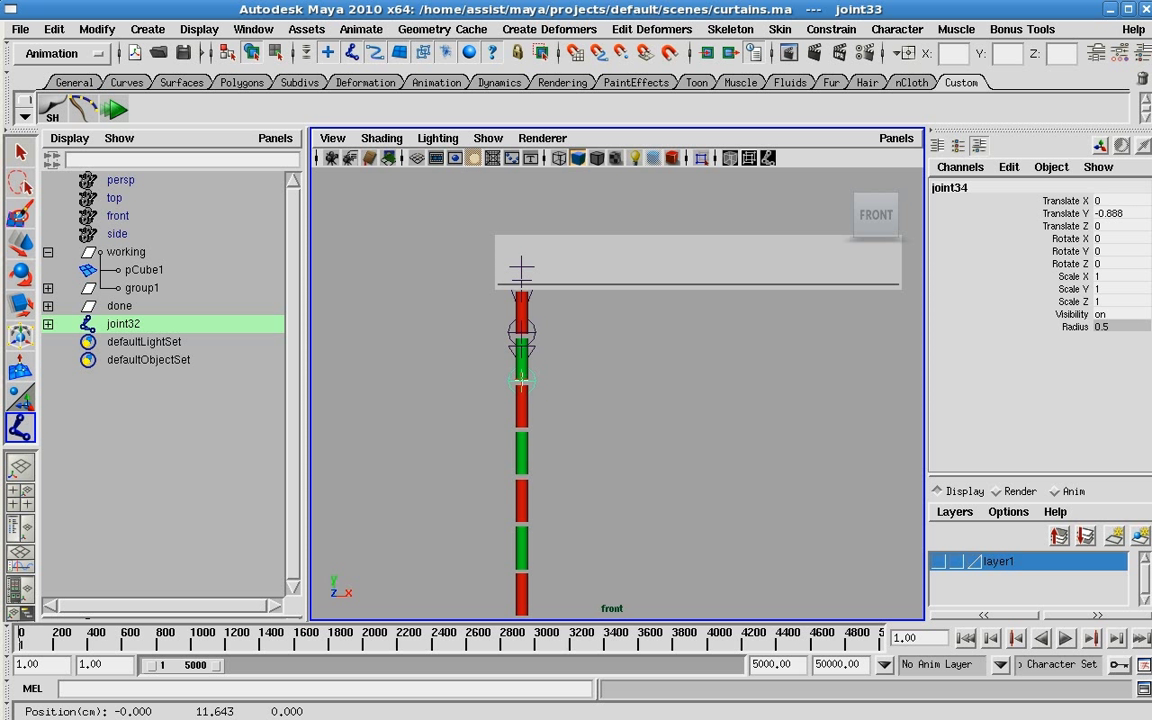
click(521, 428)
alt+middle_drag(522, 428, 540, 358)
click(520, 342)
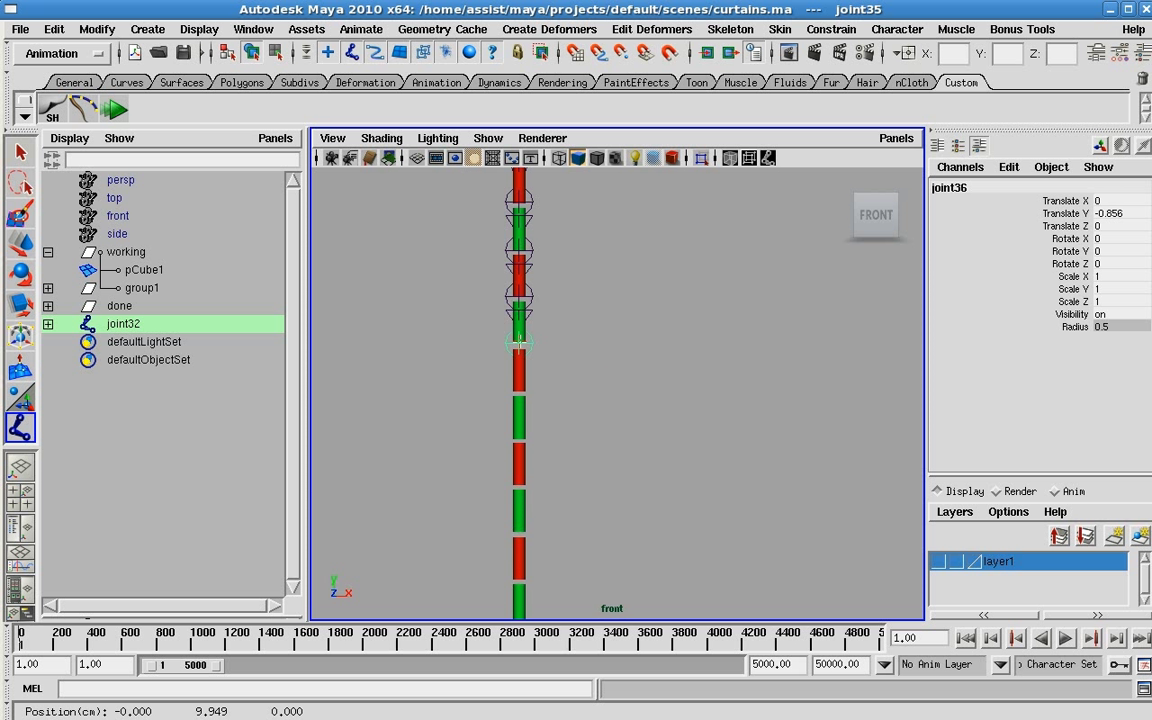
click(520, 392)
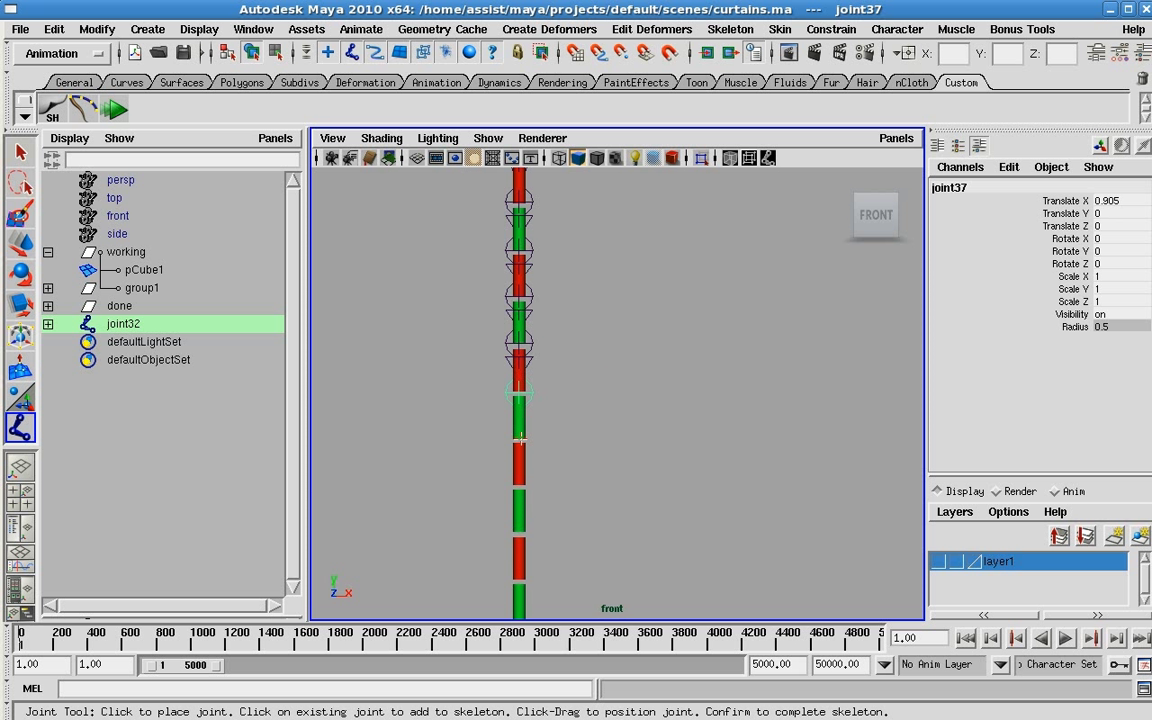
click(520, 437)
click(522, 483)
click(522, 530)
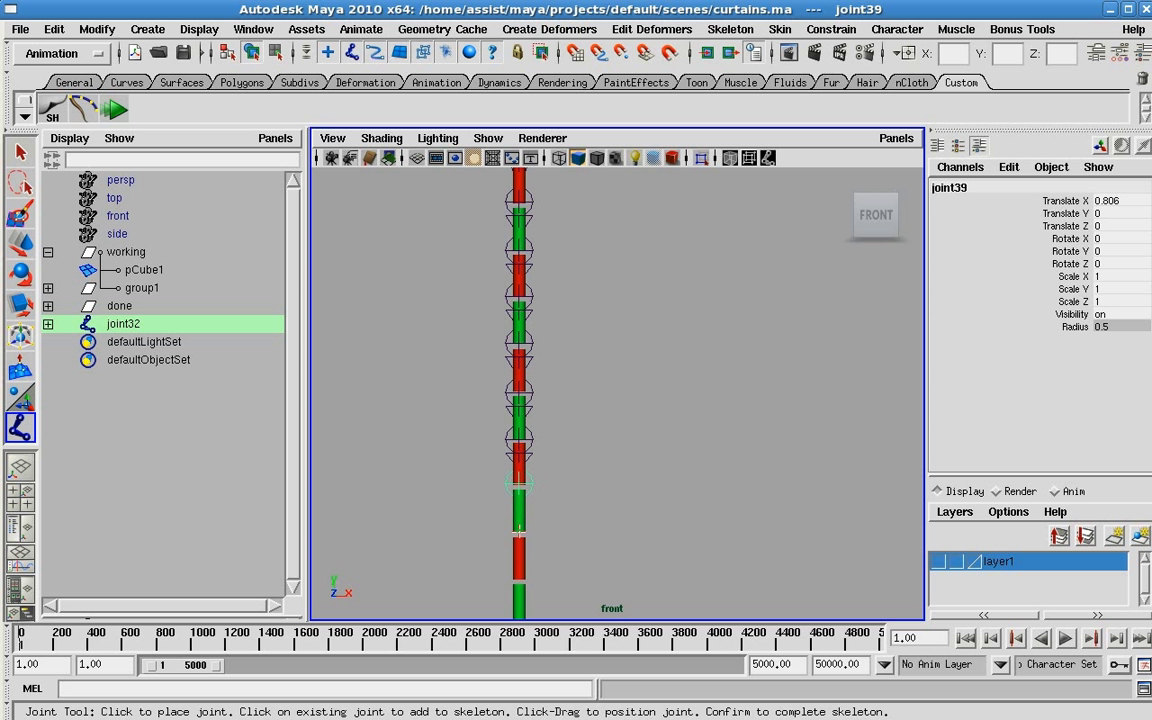
Add joints joint41 through joint48, ending at the strand's bottom.
alt+middle_drag(536, 528, 551, 258)
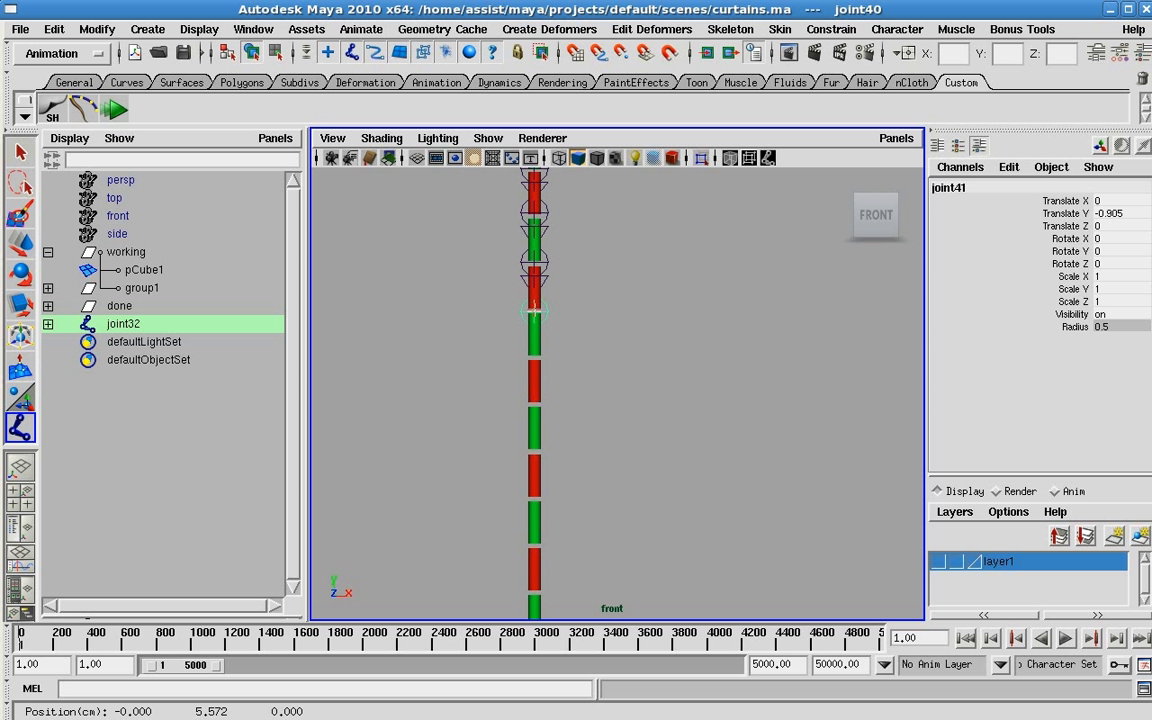
click(535, 312)
click(535, 358)
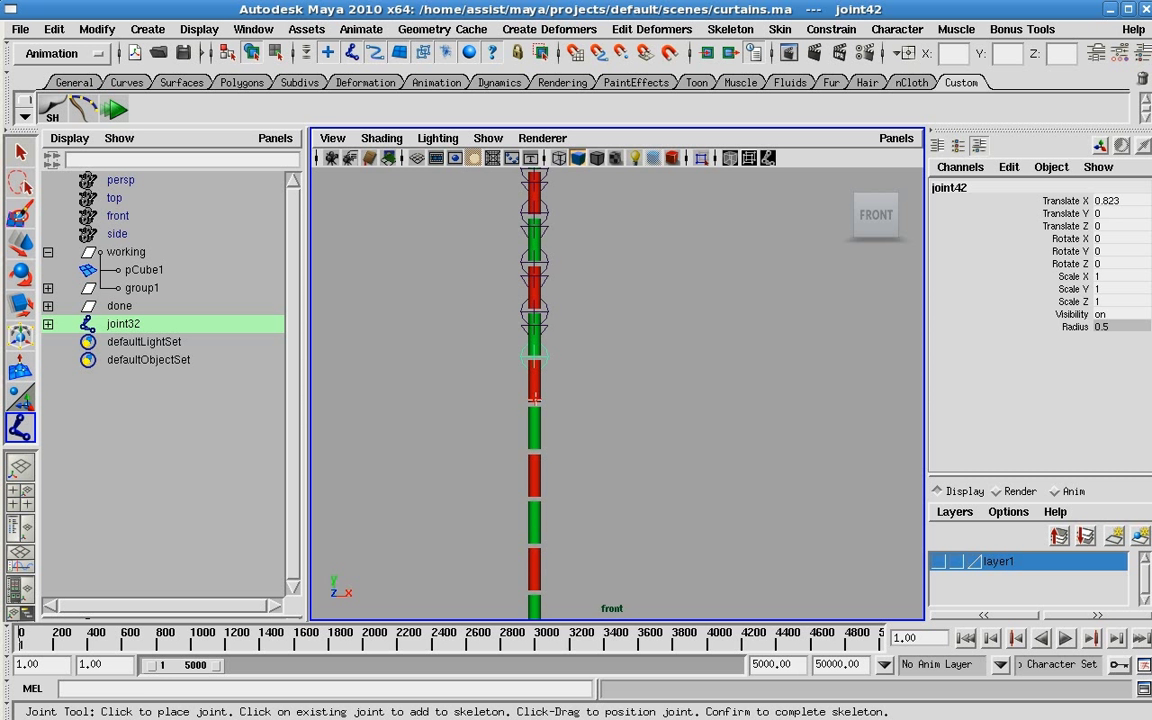
click(535, 404)
click(535, 446)
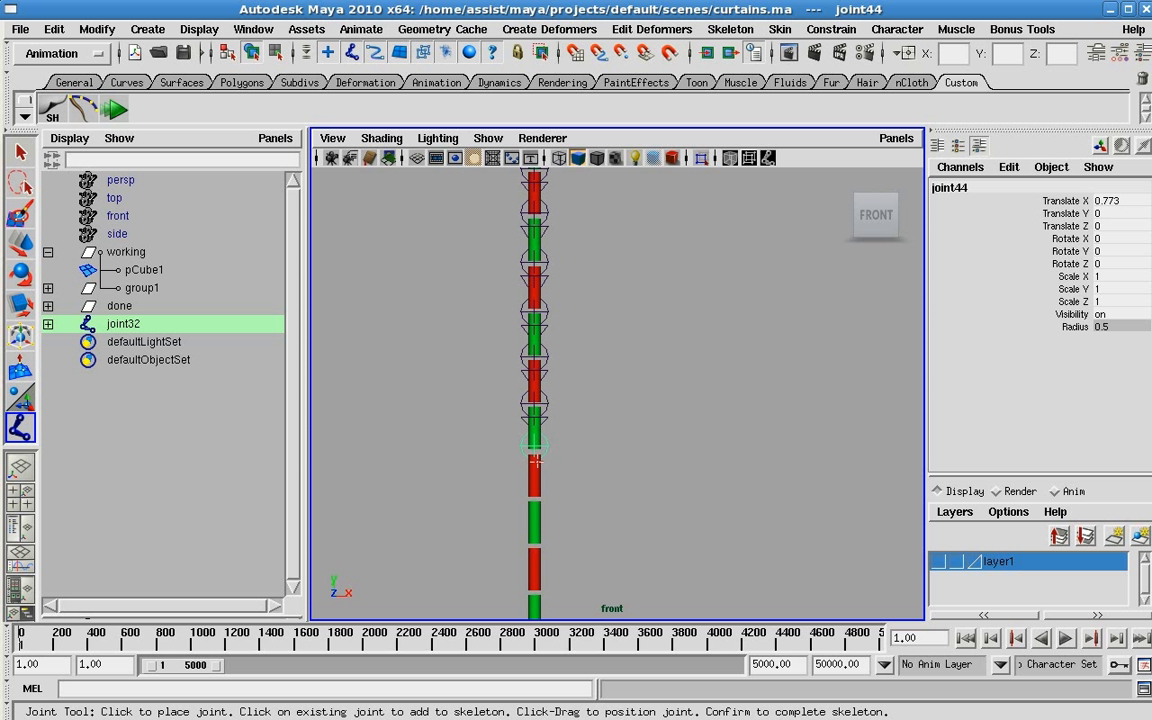
click(535, 492)
click(535, 537)
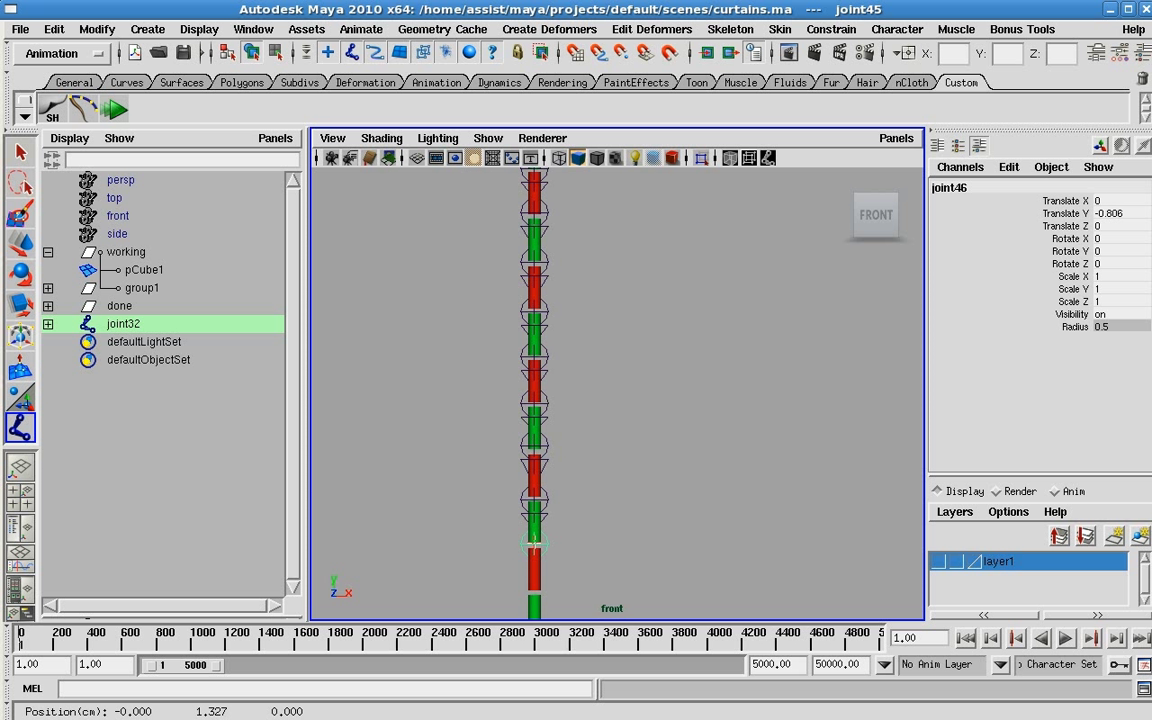
alt+middle_drag(644, 444, 644, 247)
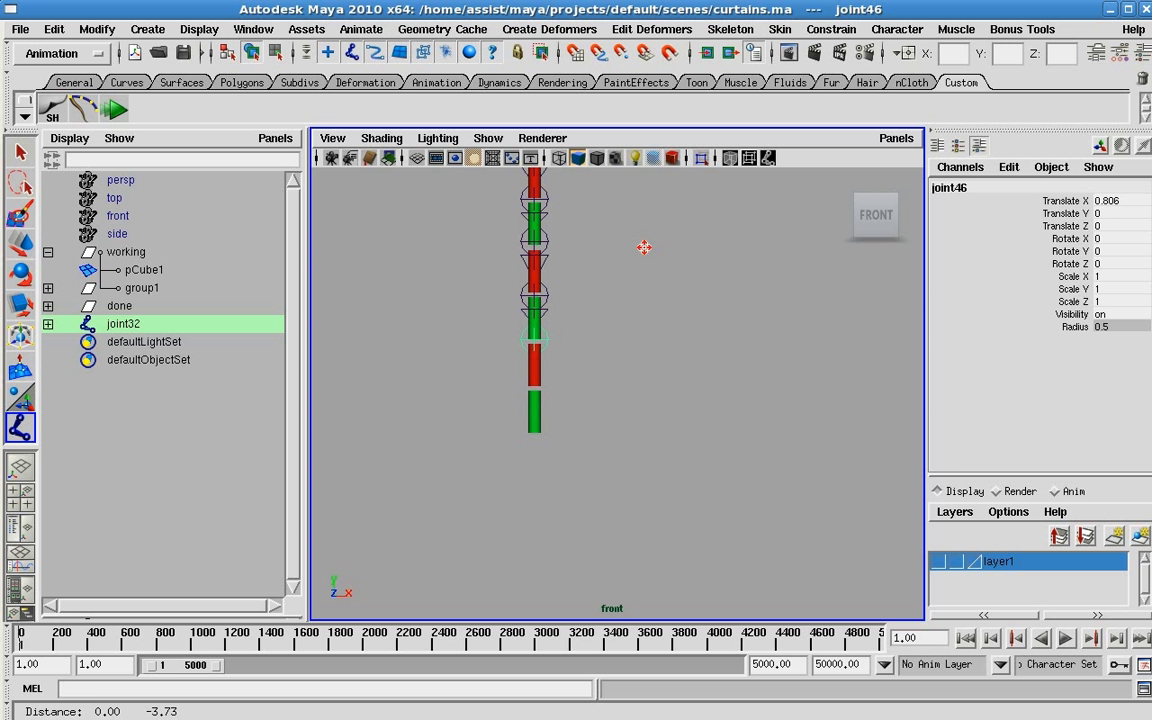
click(535, 386)
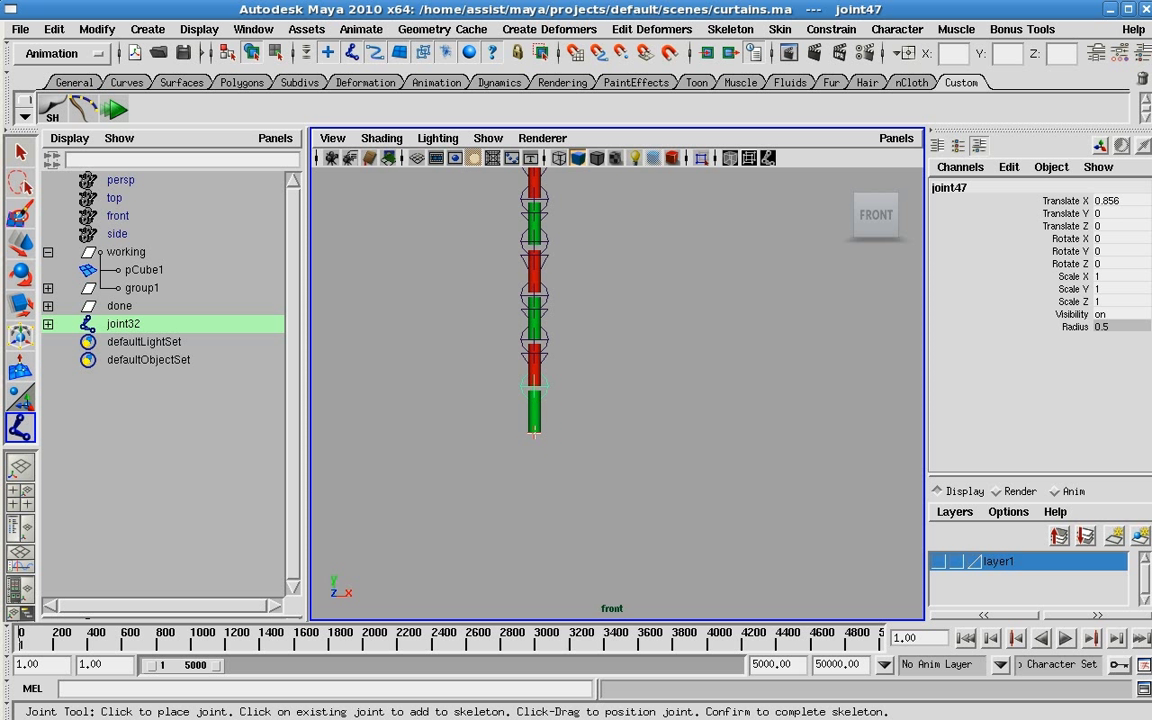
click(534, 435)
Frame the whole joint chain under the bar and finish the chain.
alt+middle_drag(578, 240, 675, 287)
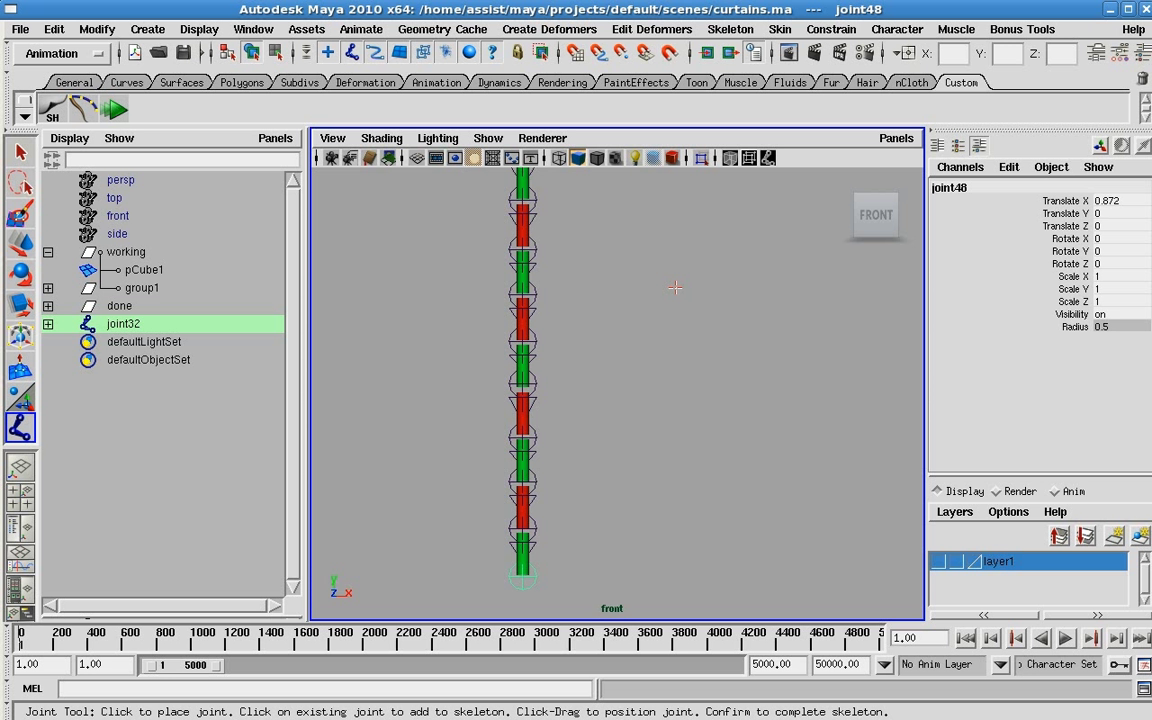
alt+right_drag(612, 243, 576, 170)
alt+middle_drag(576, 170, 579, 388)
key(q)
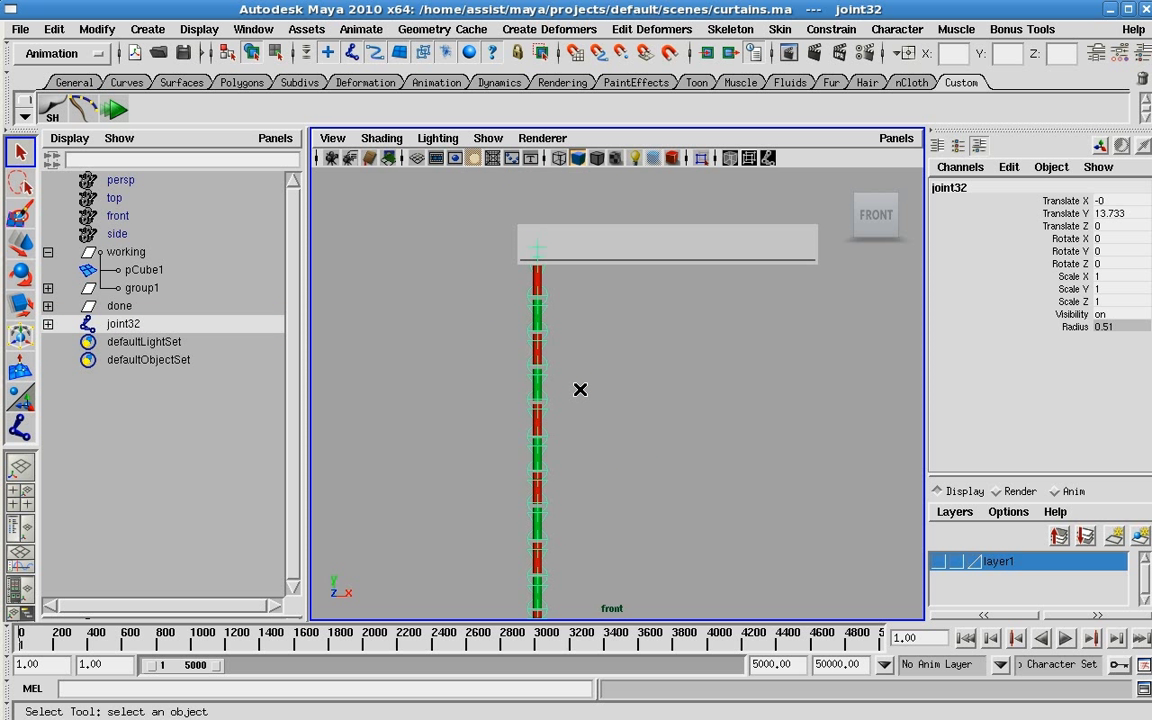
With the CV Curve Tool, place the first three curve points from the chain's root downward.
click(147, 29)
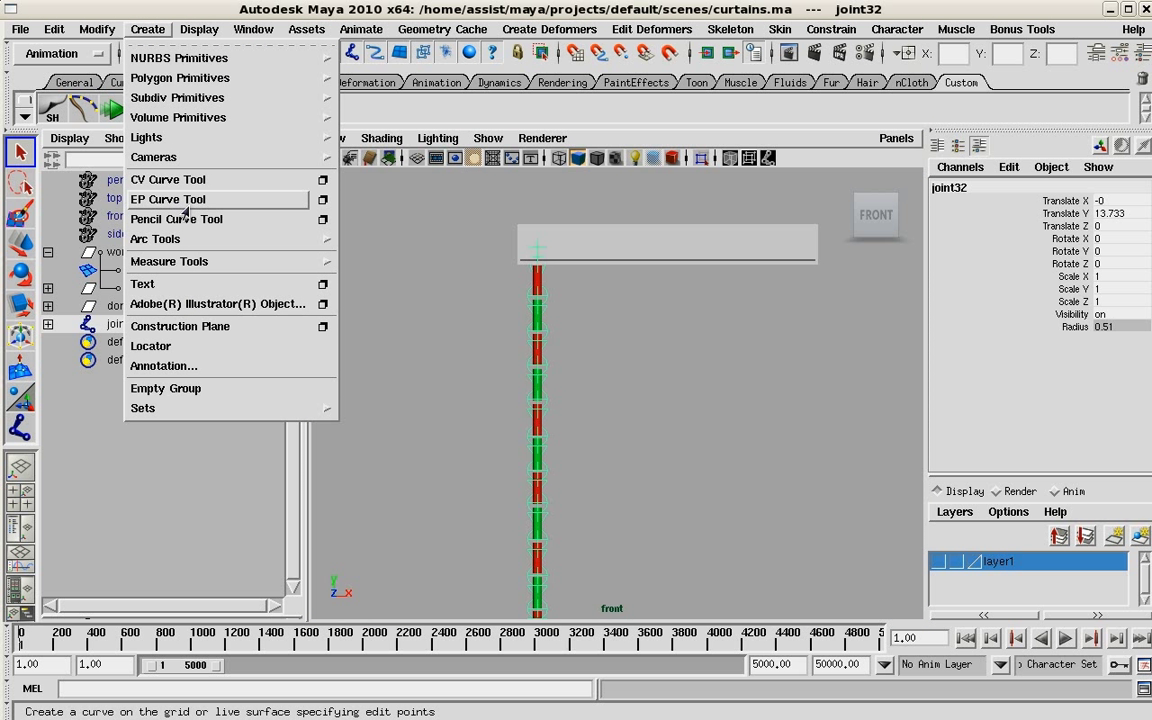
click(168, 179)
alt+right_drag(617, 245, 697, 440)
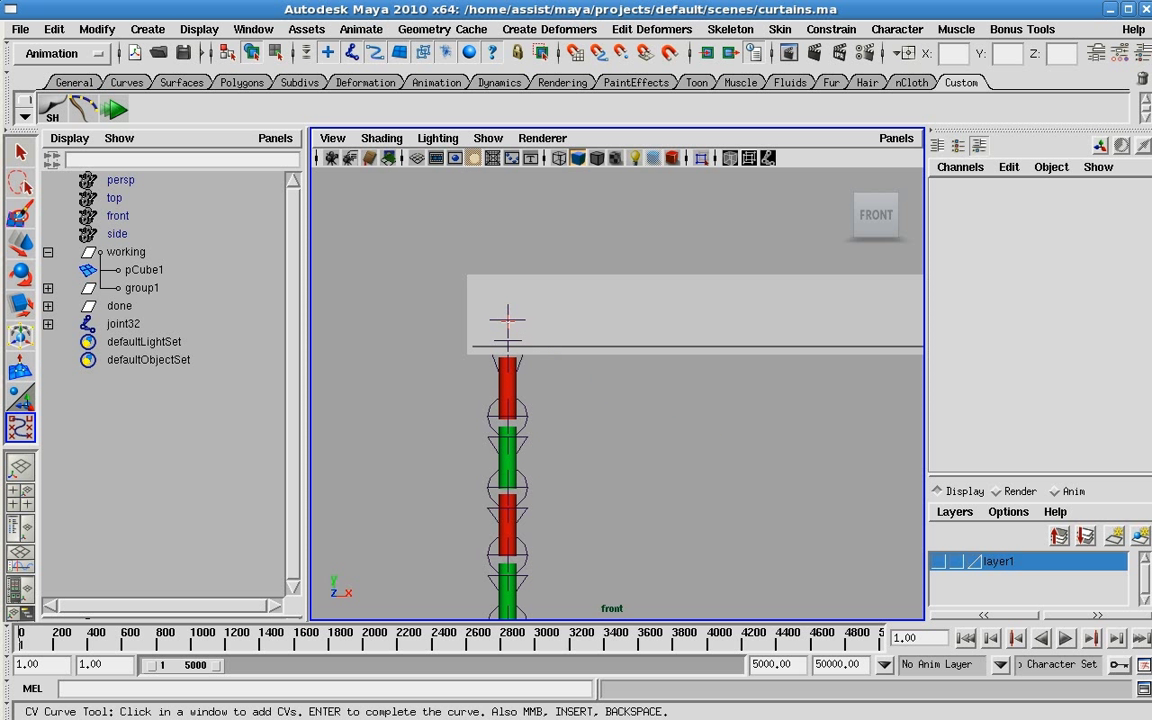
click(507, 319)
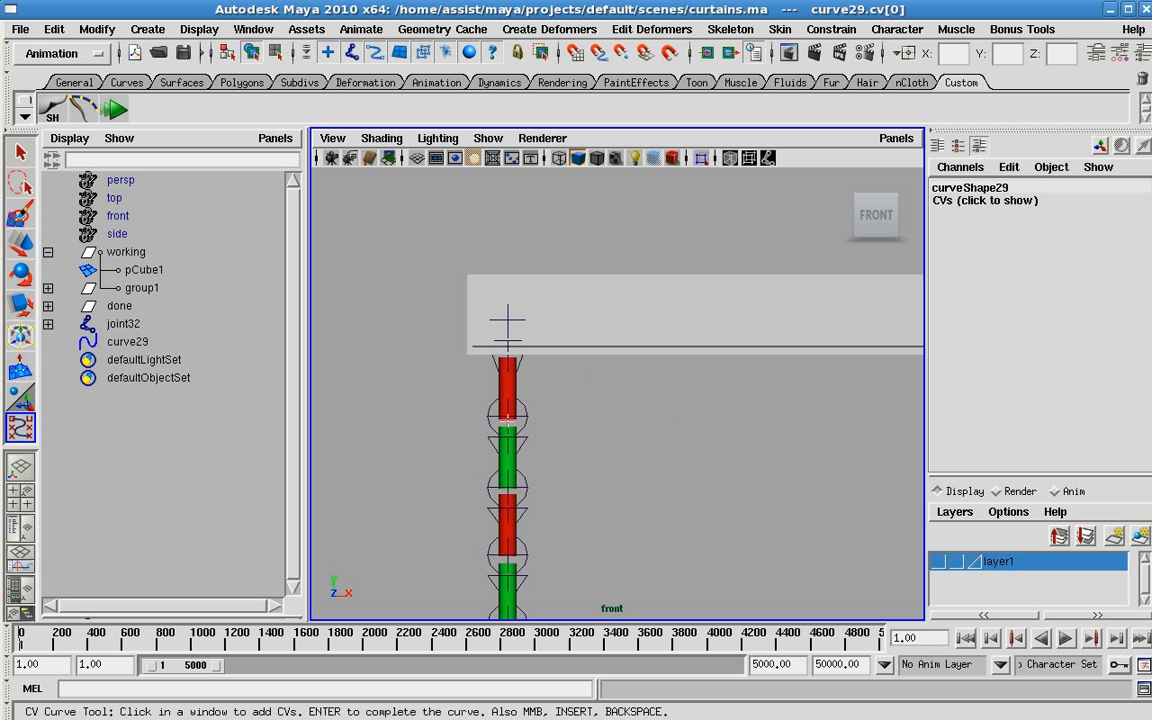
click(509, 429)
click(510, 481)
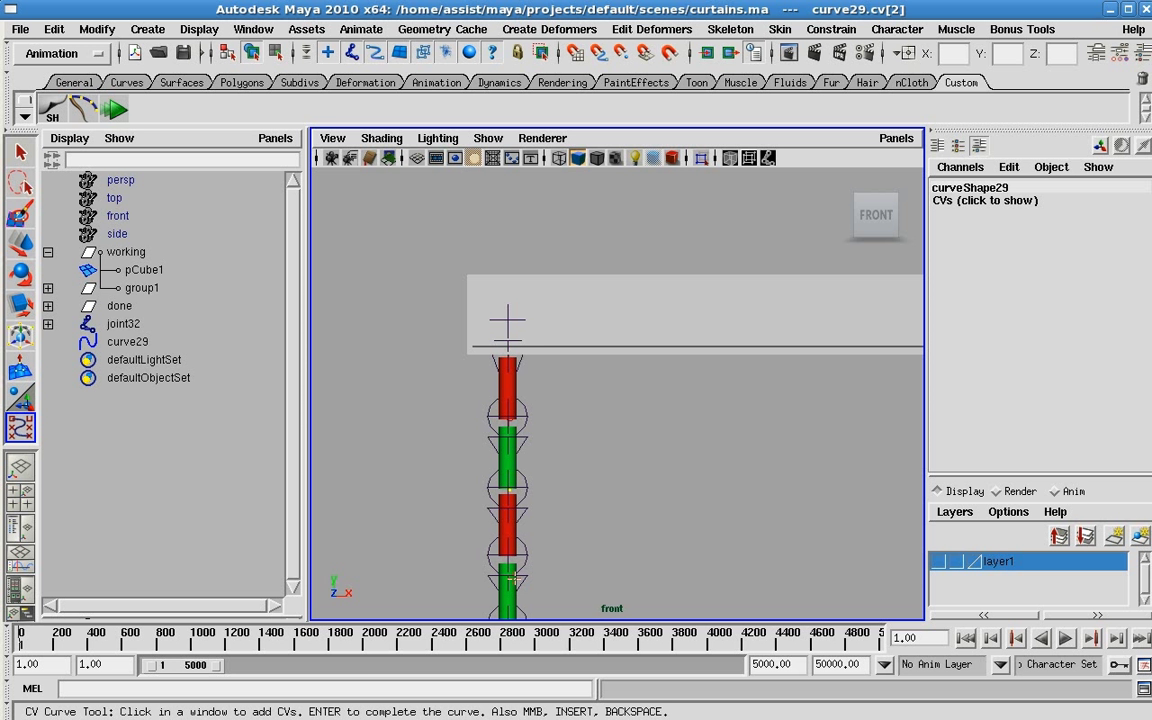
Continue curve points down to the chain's bottom in wireframe, and finish curve29.
alt+middle_drag(637, 563, 648, 375)
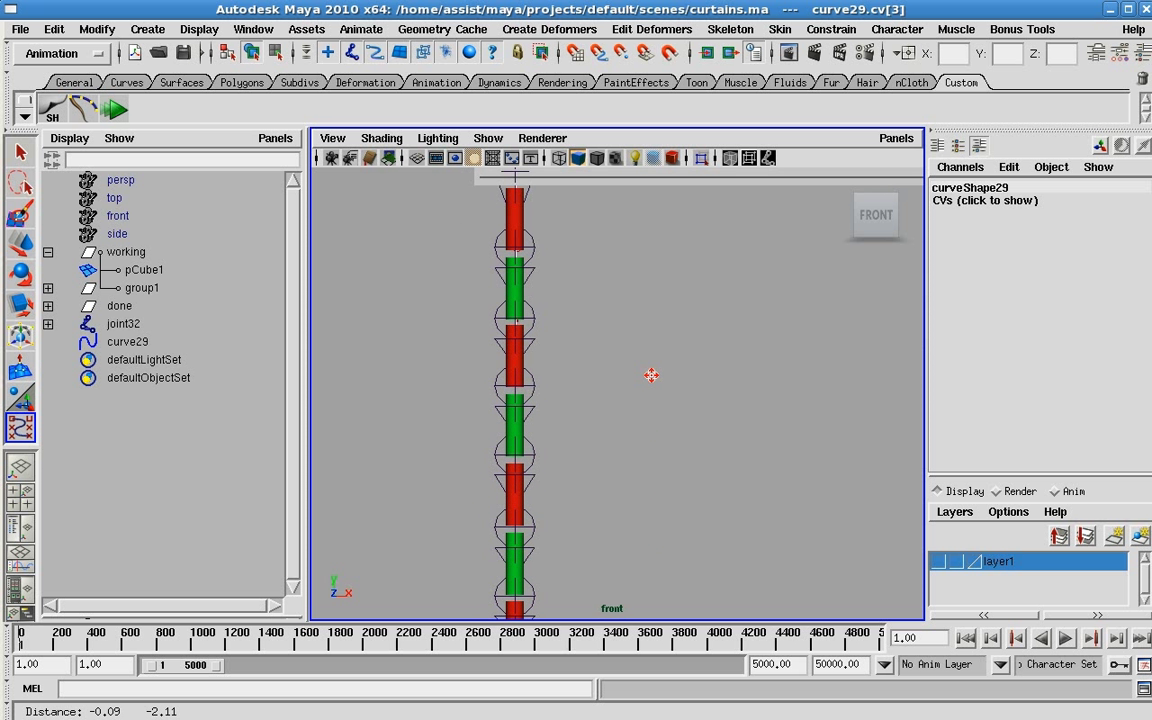
click(540, 401)
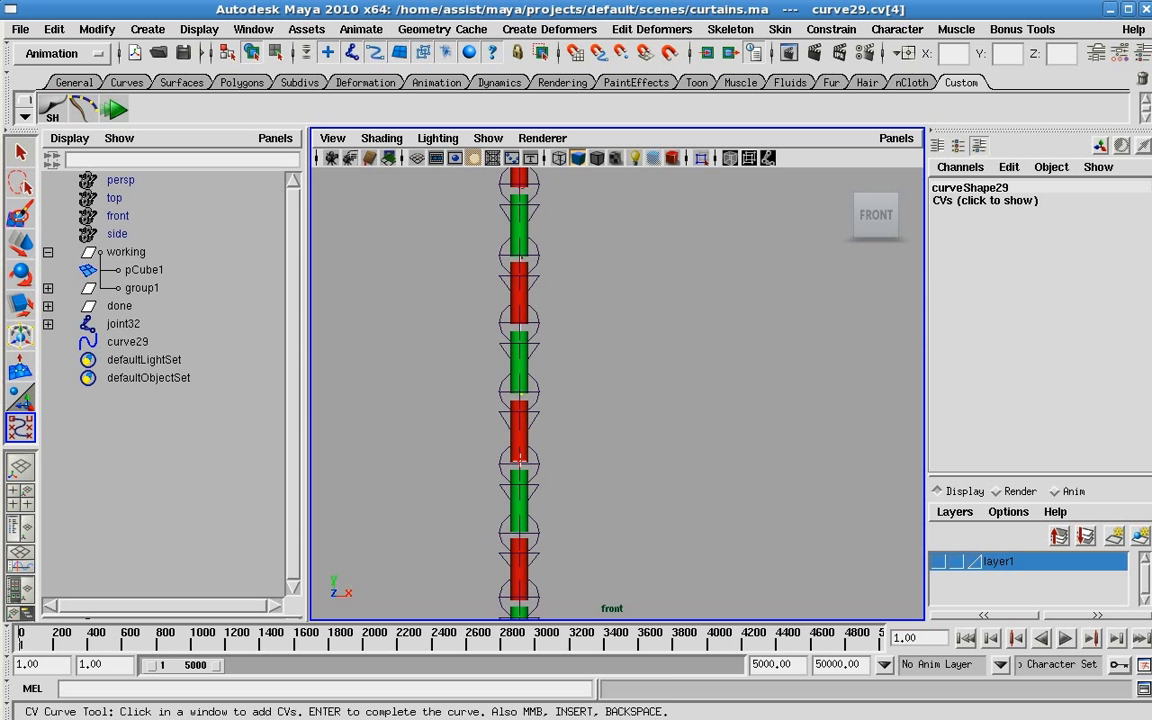
click(525, 596)
alt+middle_drag(614, 420, 631, 393)
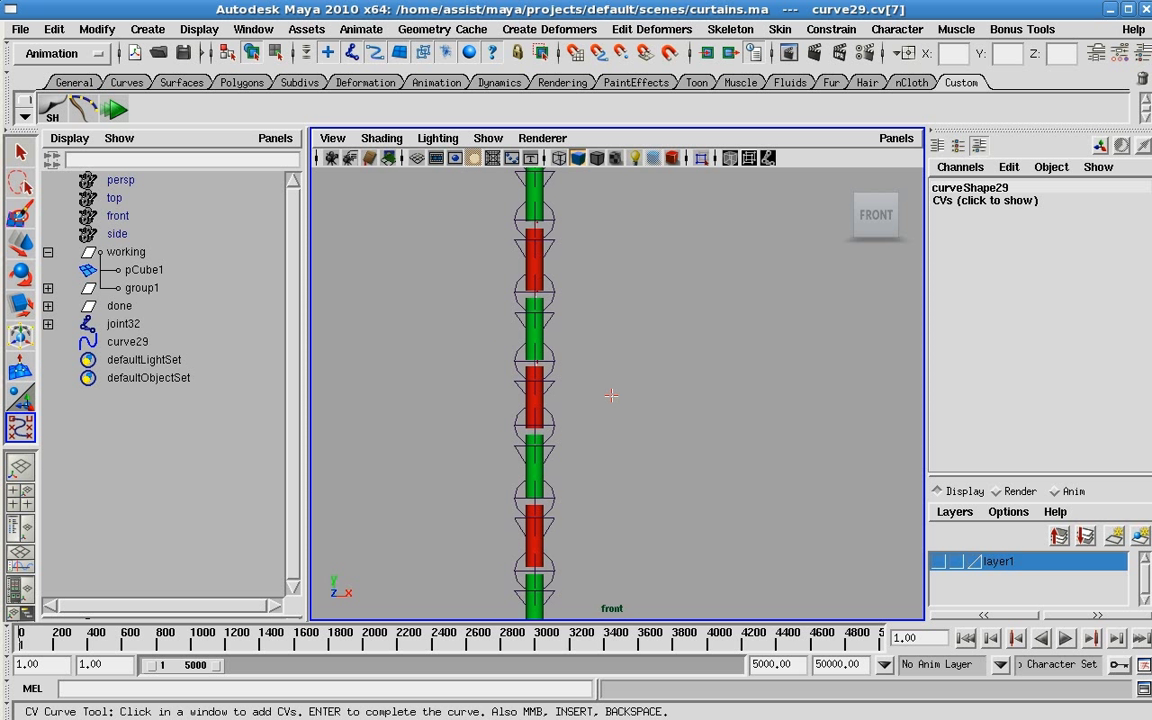
key(4)
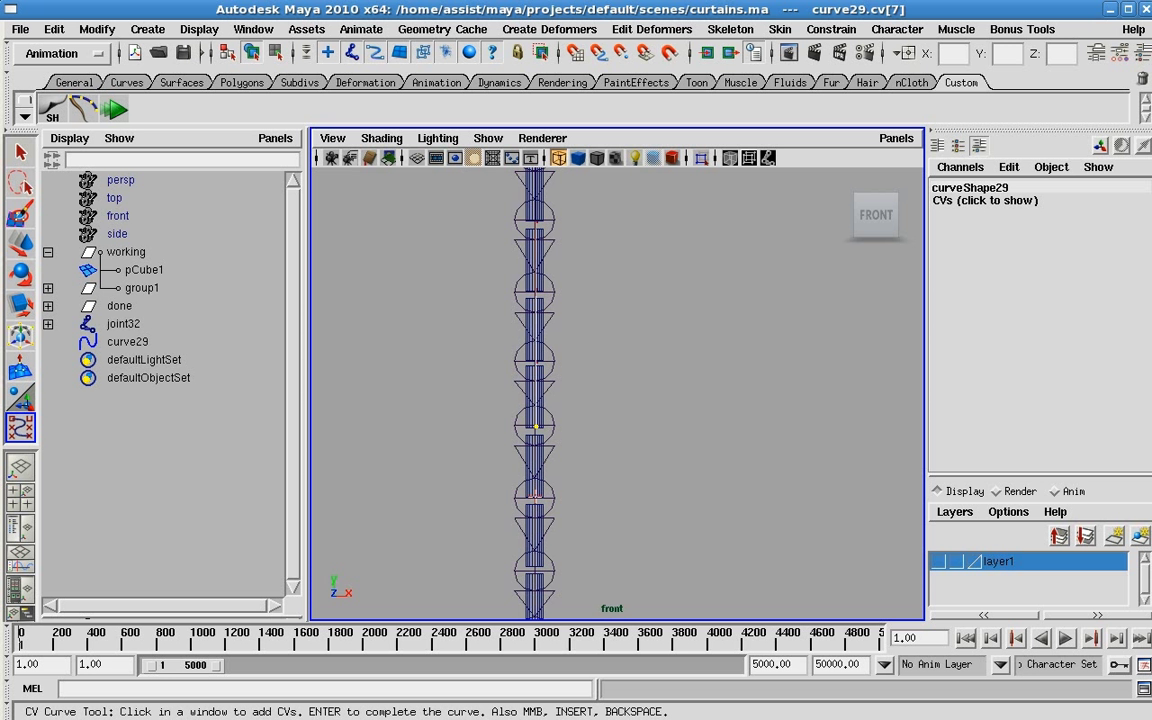
click(535, 496)
alt+middle_drag(643, 442, 611, 349)
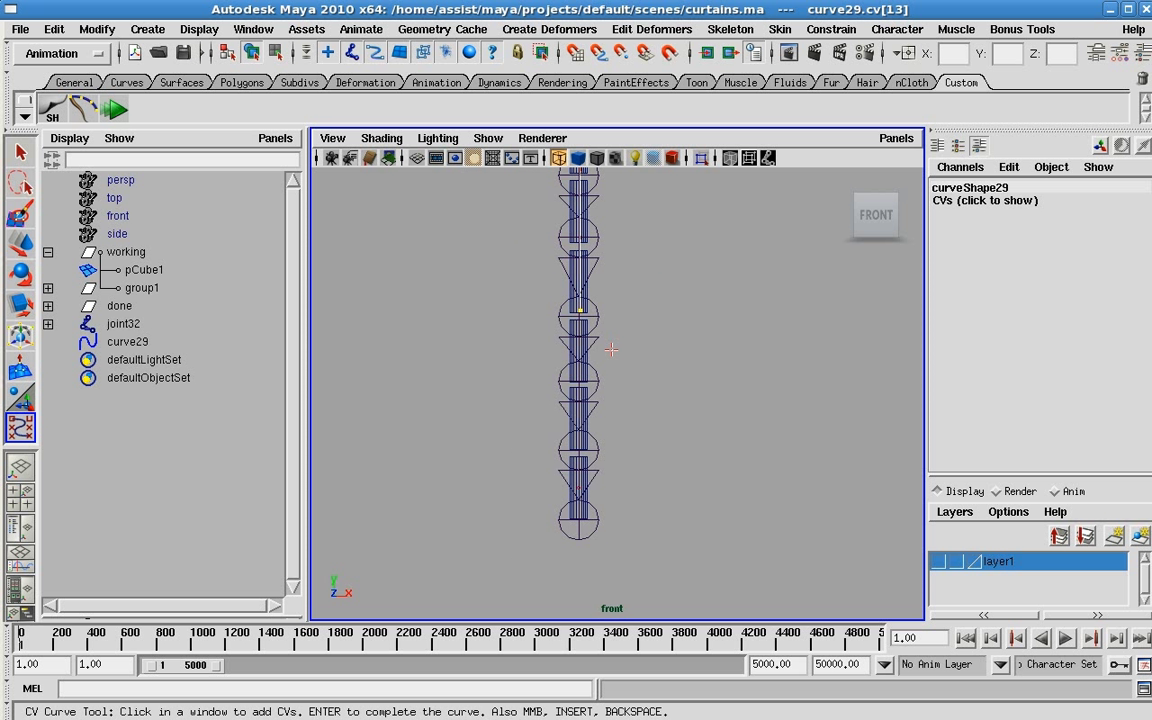
click(580, 379)
click(578, 447)
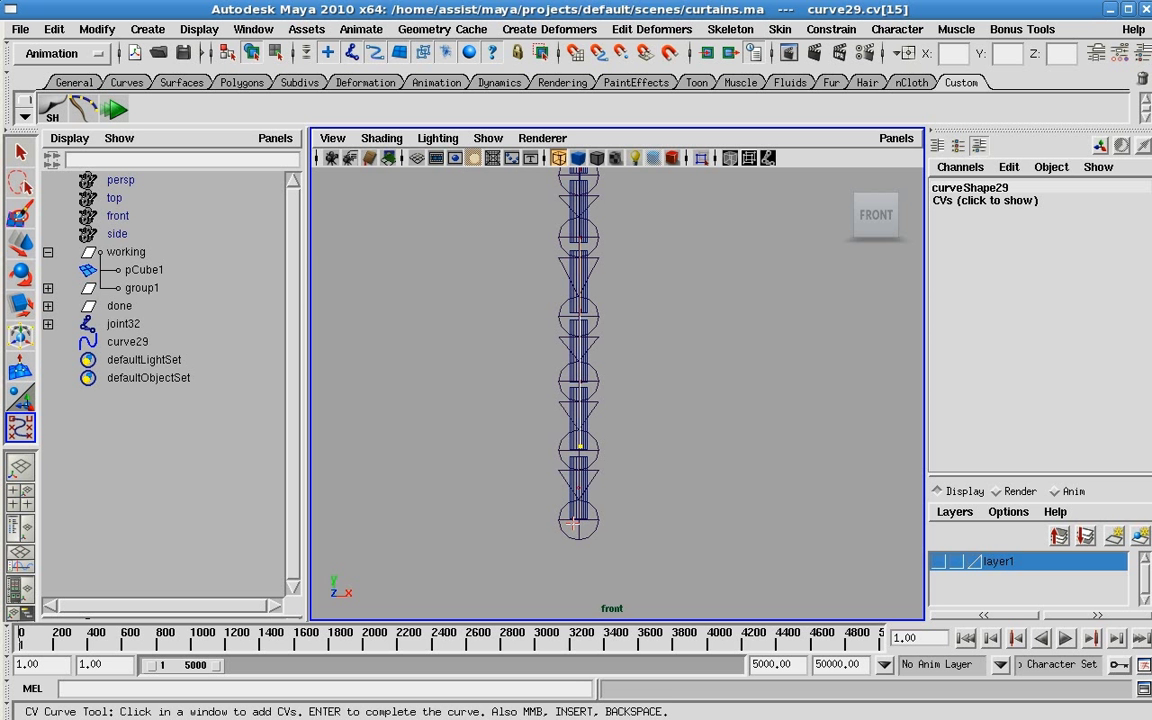
click(578, 520)
key(Return)
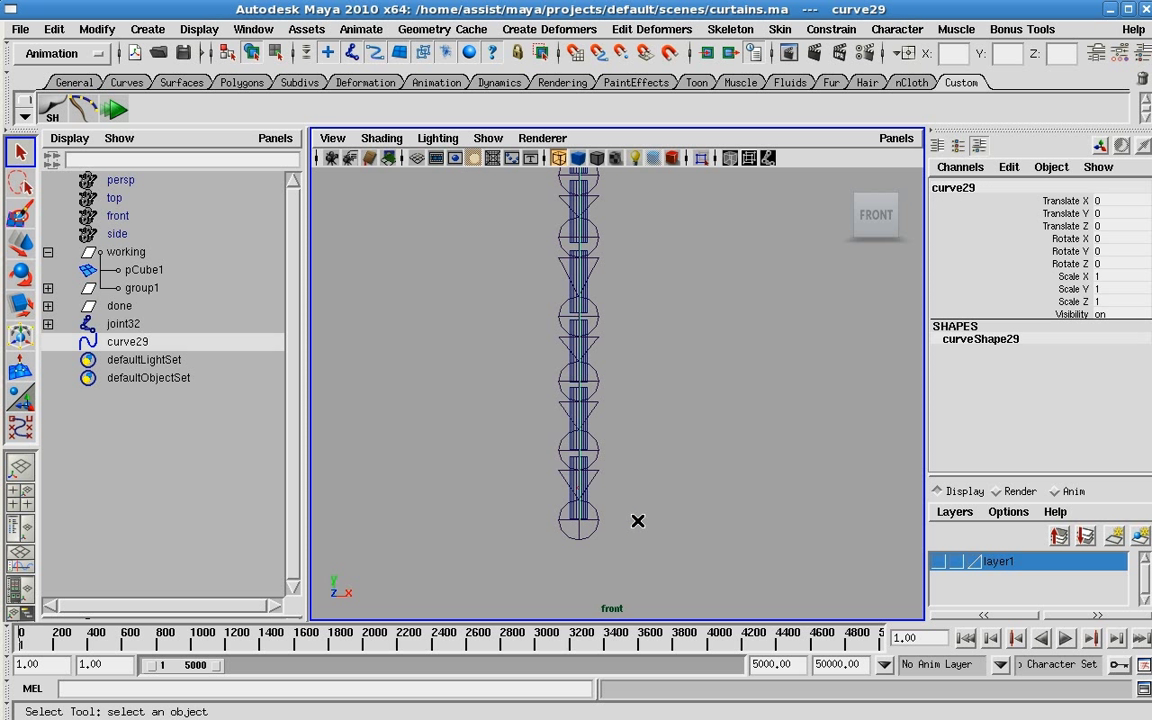
alt+middle_drag(655, 369, 573, 540)
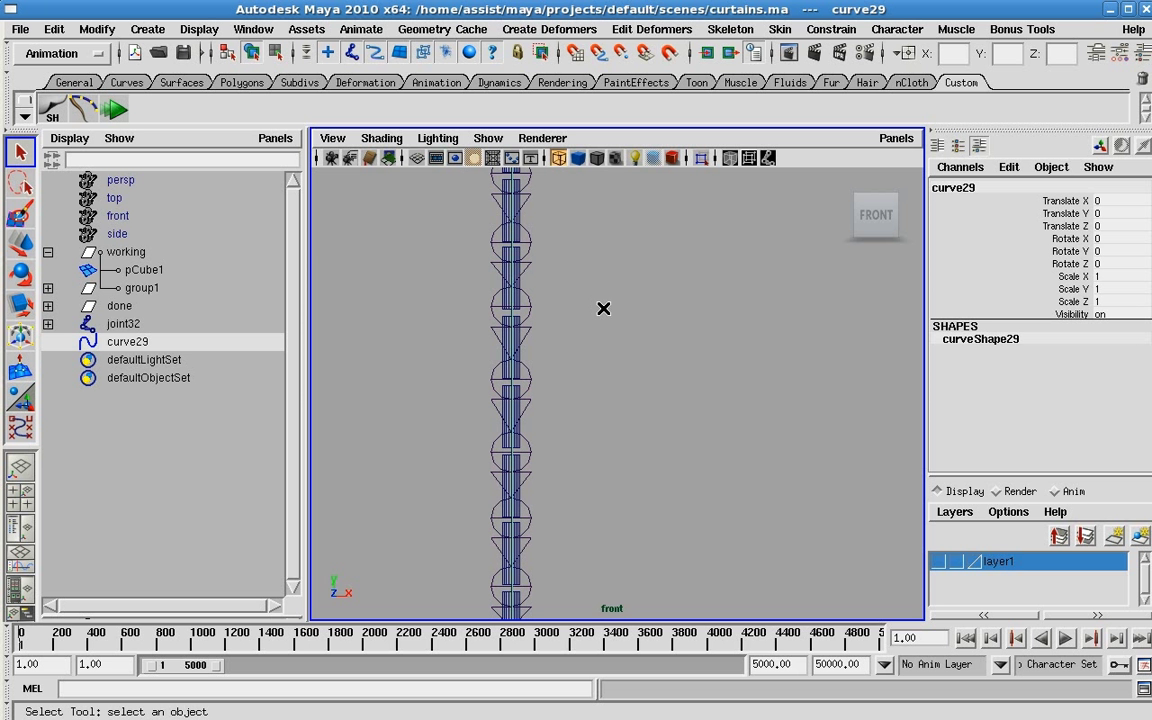
Switch to the Dynamics menu set and apply Hair > Make Selected Curves Dynamic to curve29.
alt+middle_drag(604, 309, 671, 352)
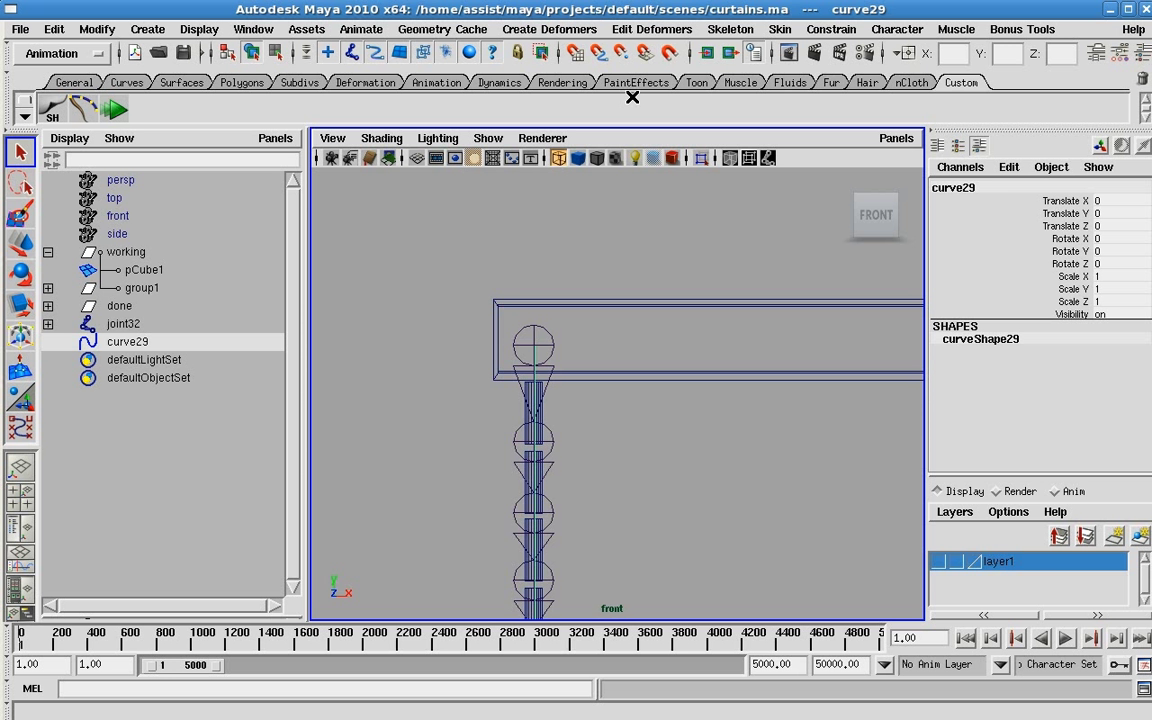
click(90, 53)
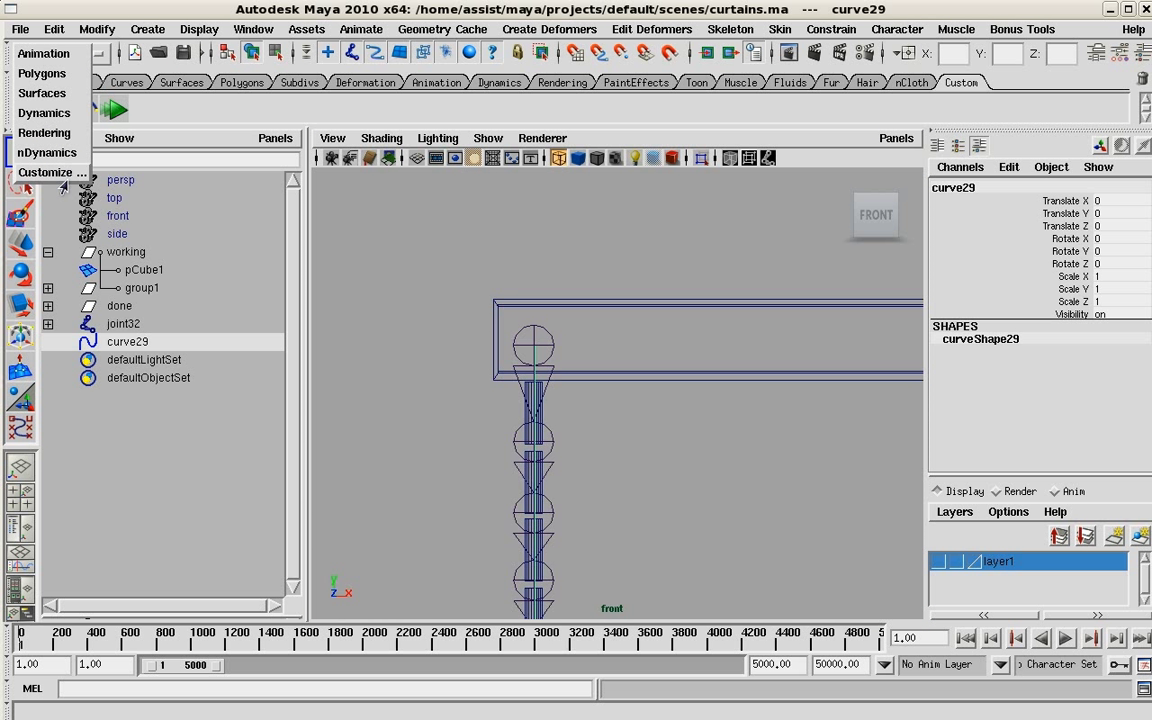
click(53, 116)
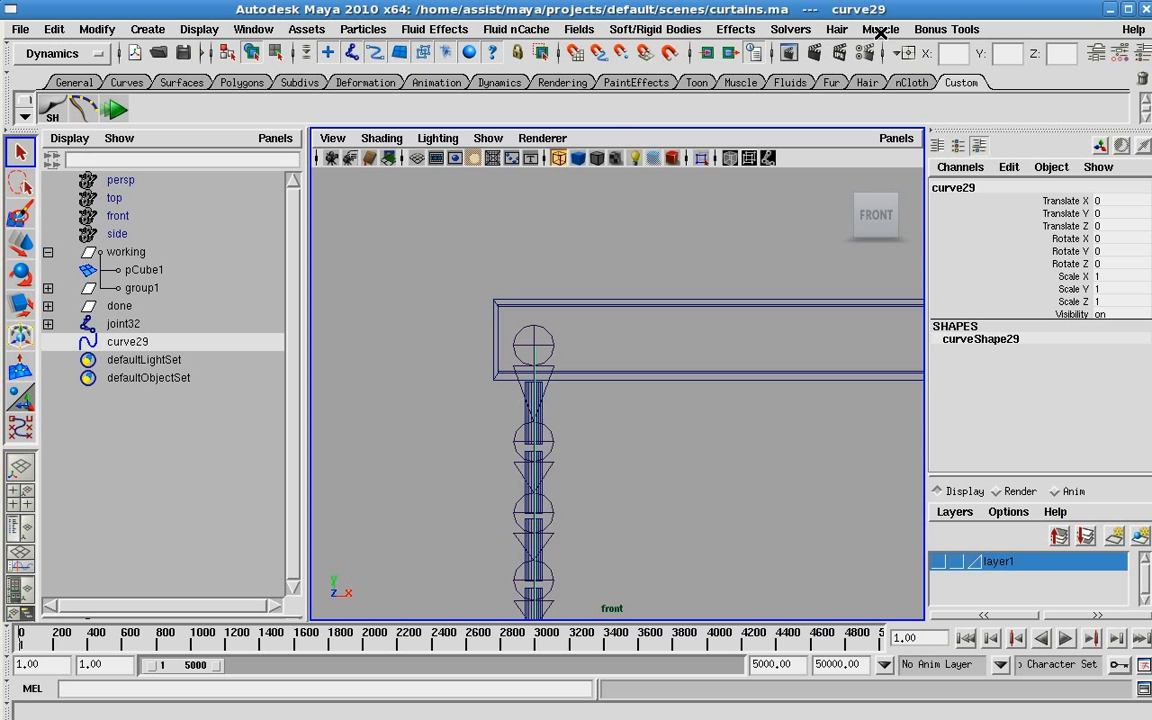
click(836, 29)
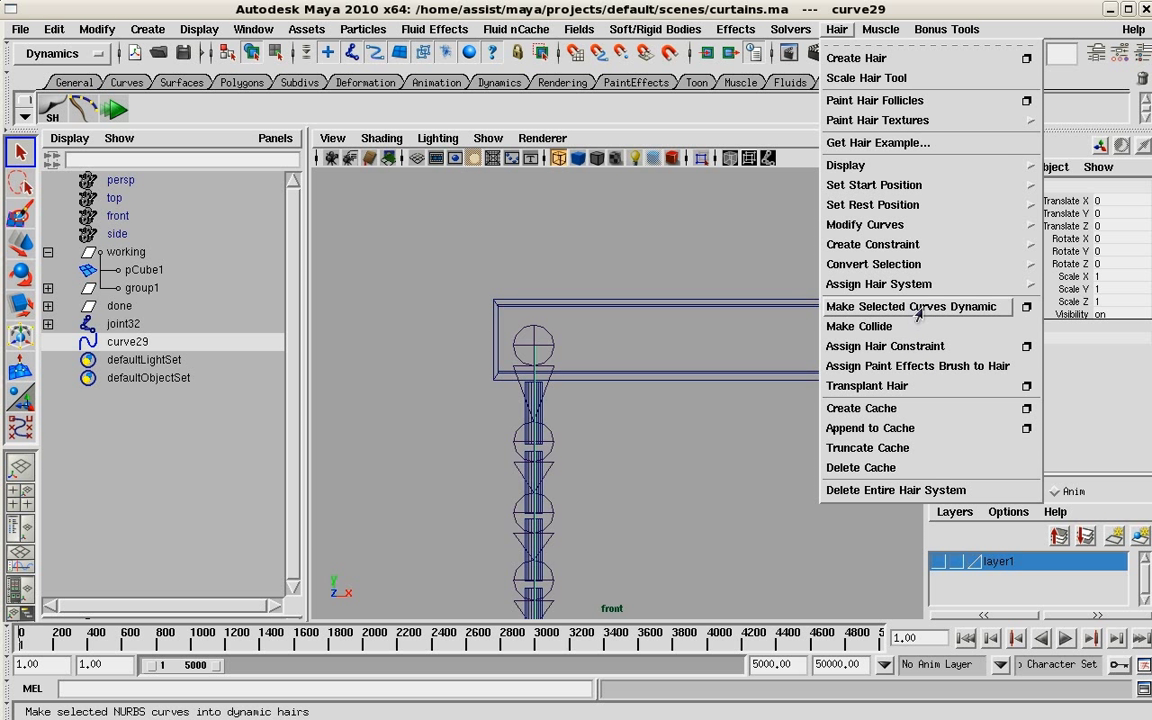
click(978, 316)
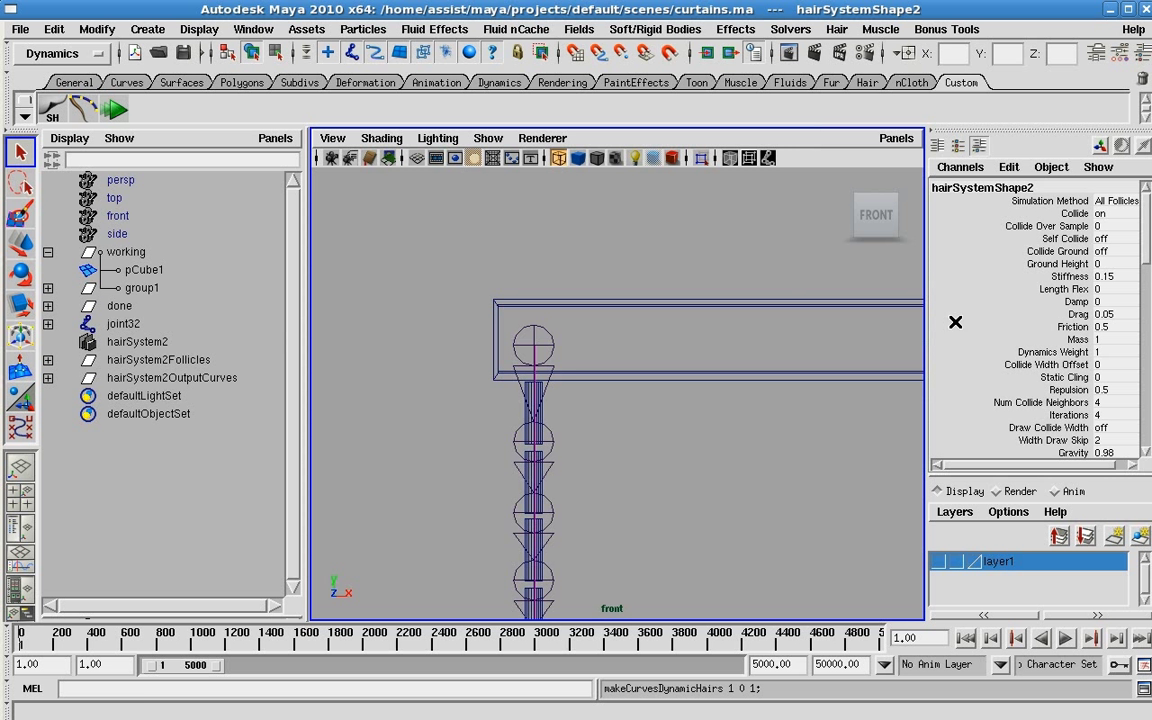
Switch to the Animation menu set and set the IK Spline Handle Tool to not auto-create a curve.
click(150, 361)
click(155, 379)
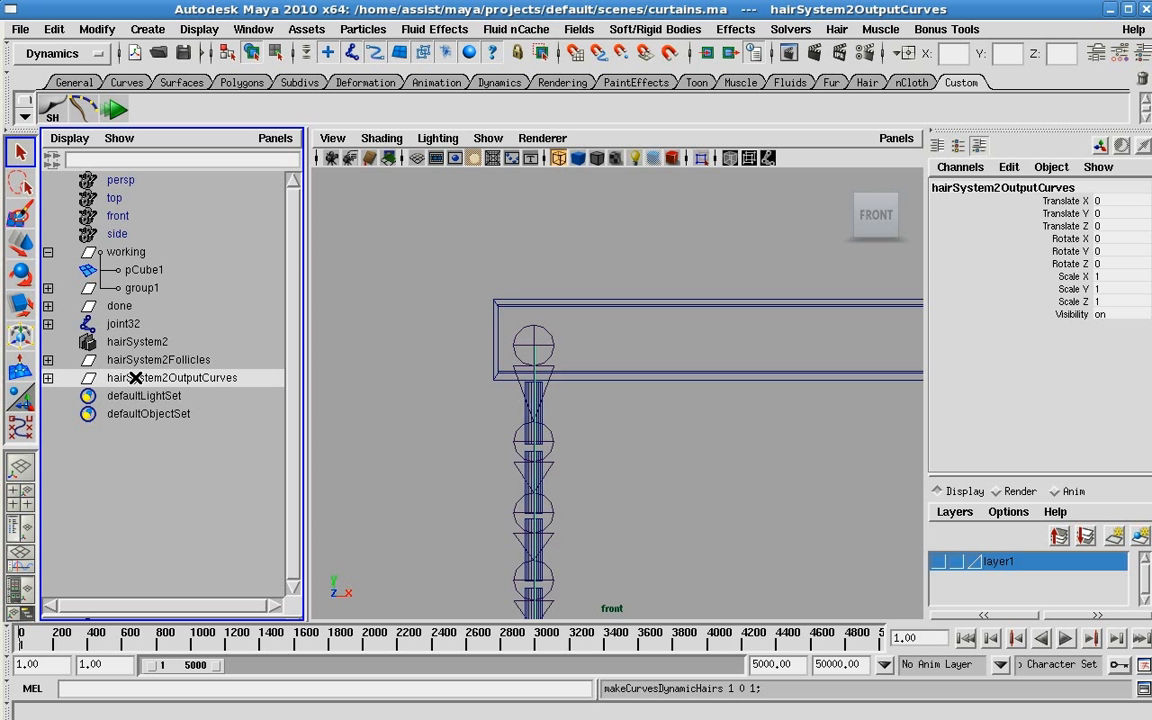
alt+middle_drag(579, 424, 545, 381)
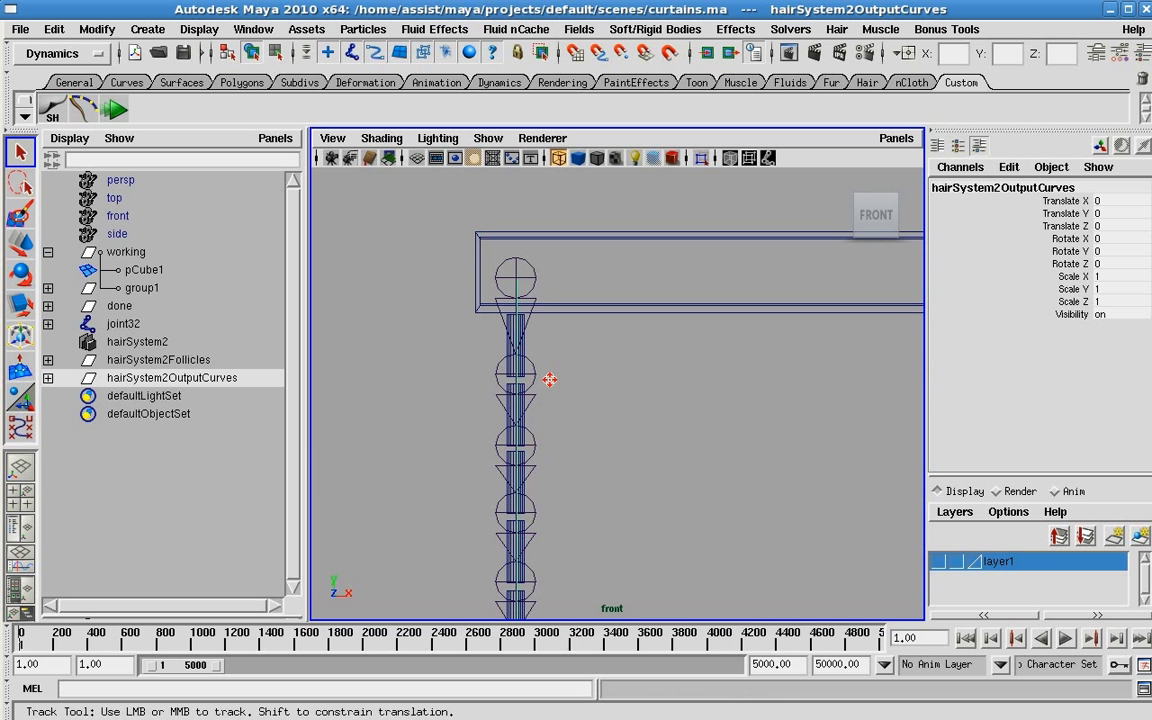
click(57, 55)
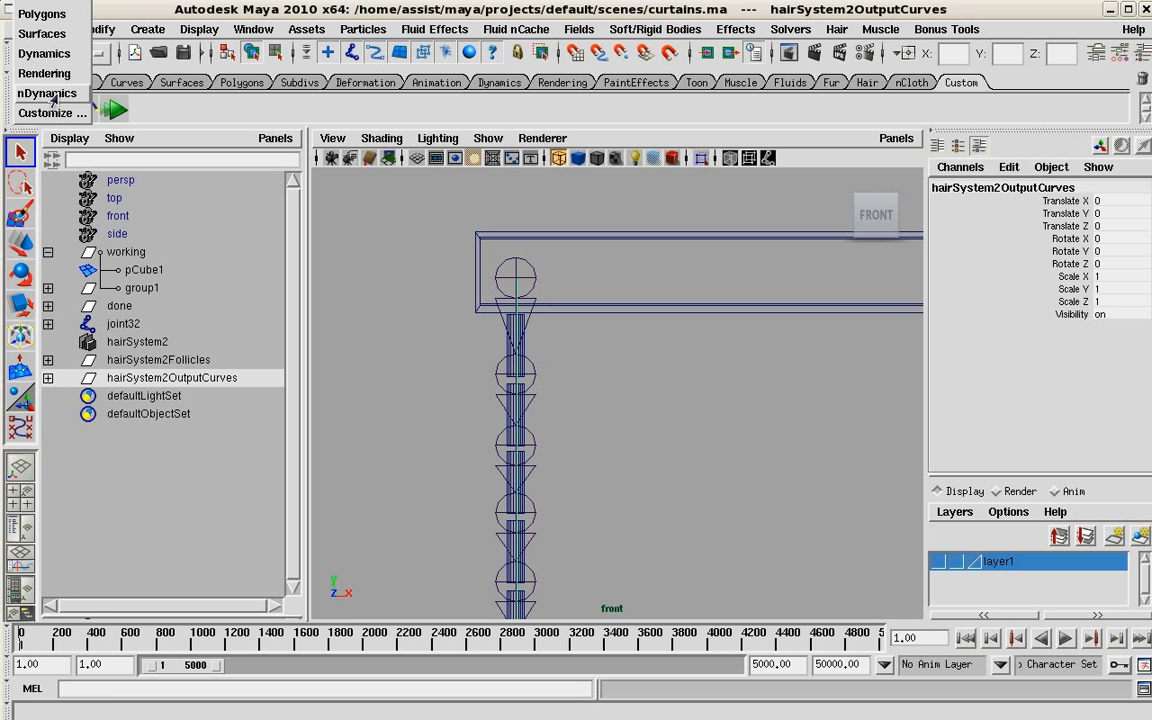
click(63, 4)
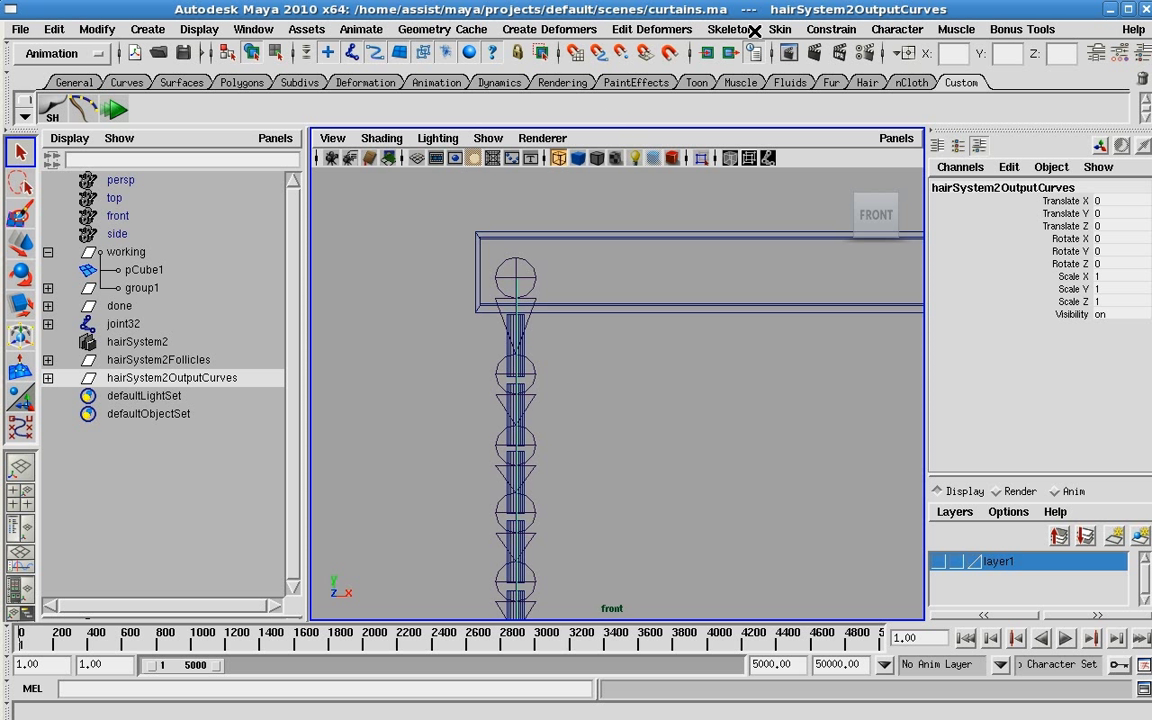
click(723, 40)
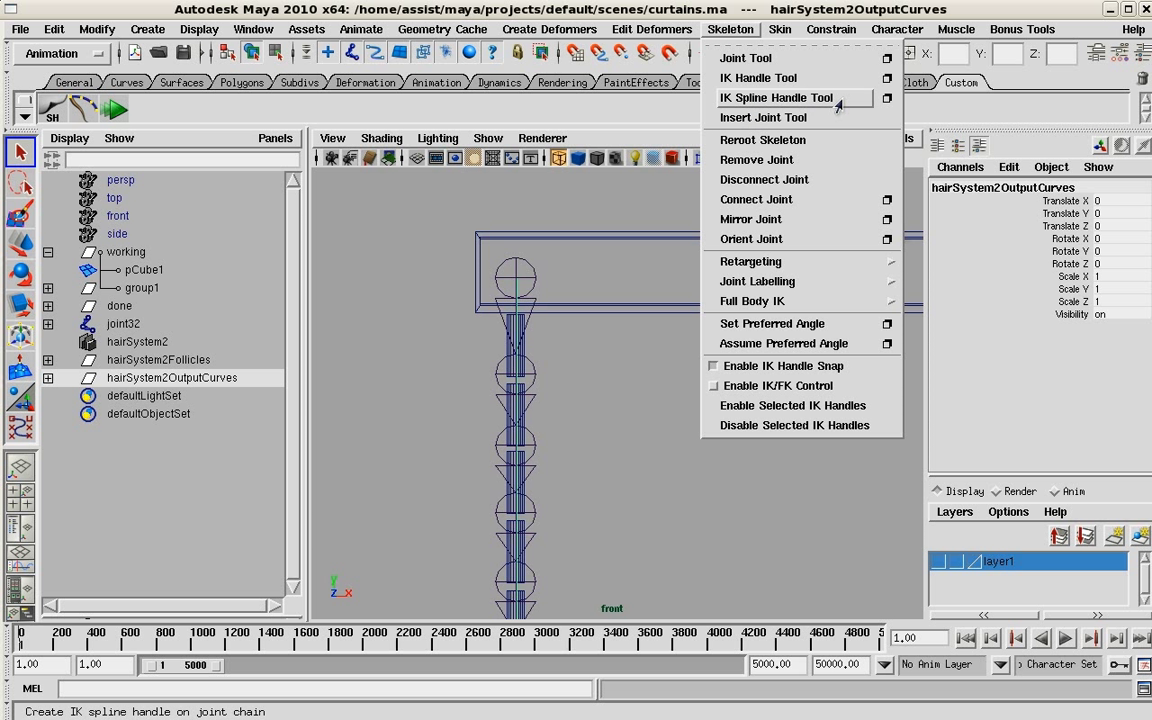
click(757, 100)
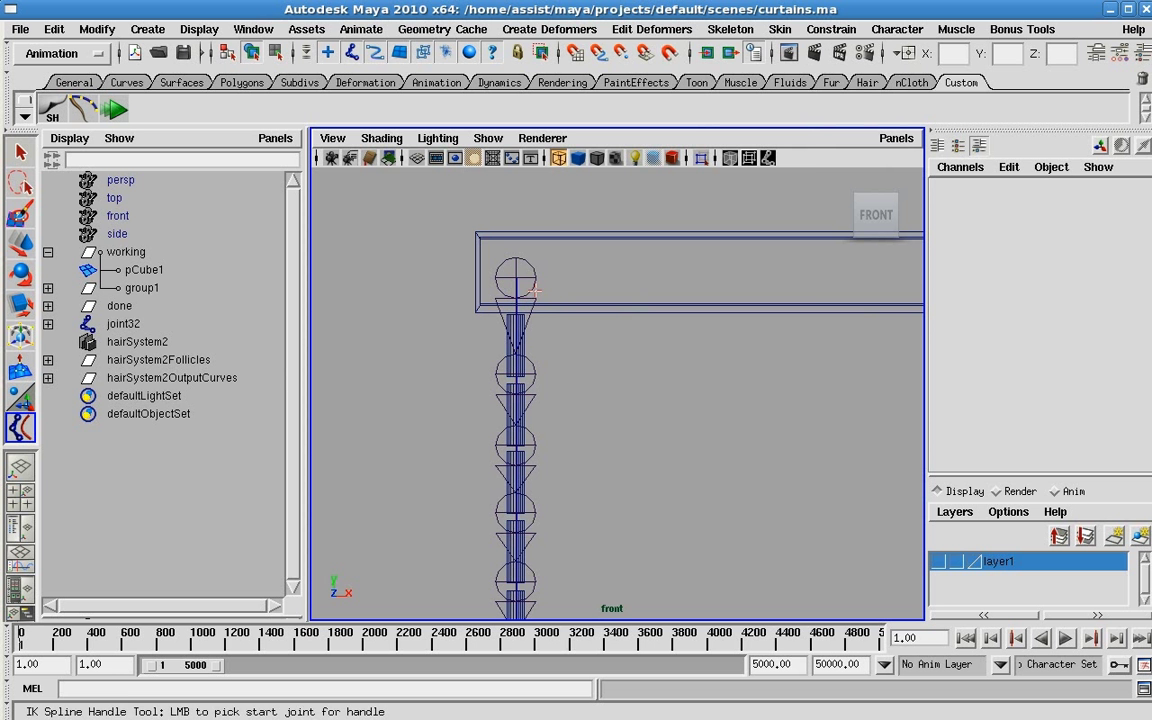
click(730, 29)
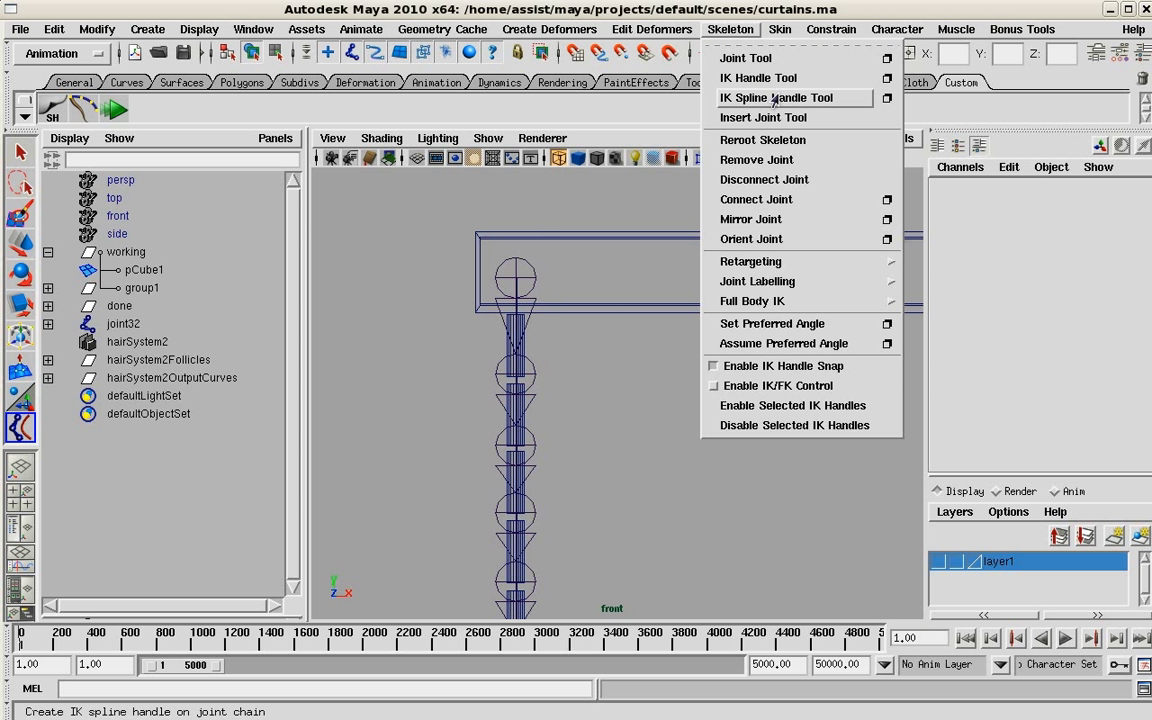
click(887, 97)
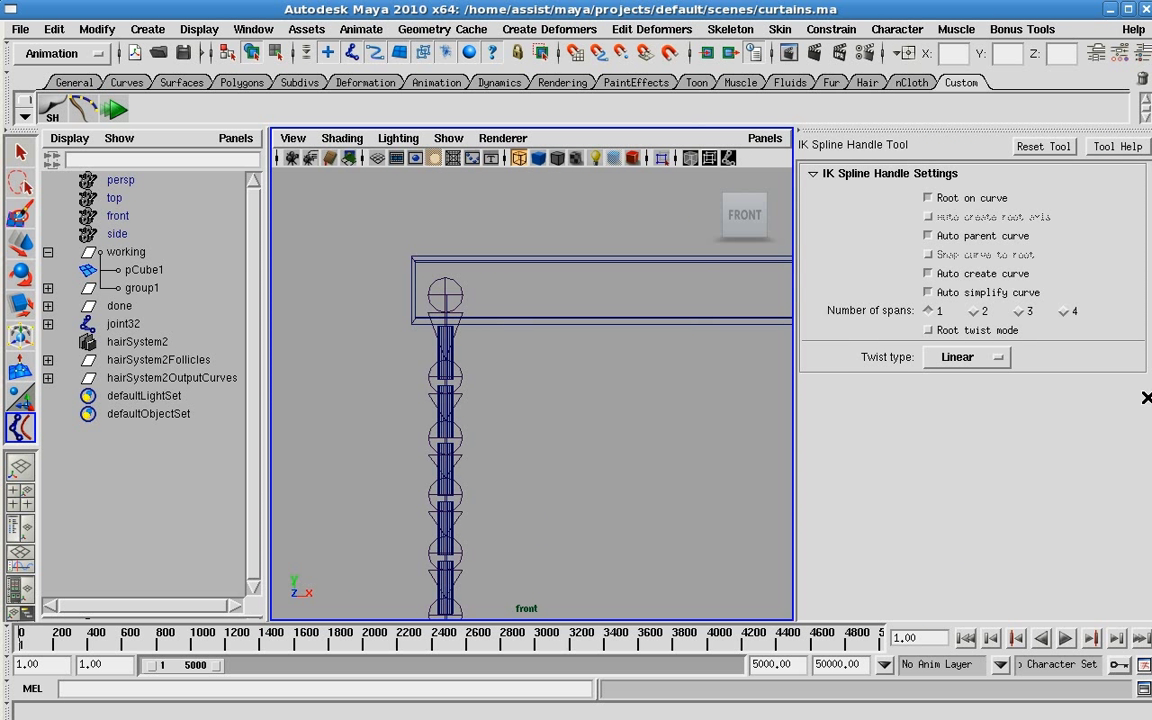
click(985, 273)
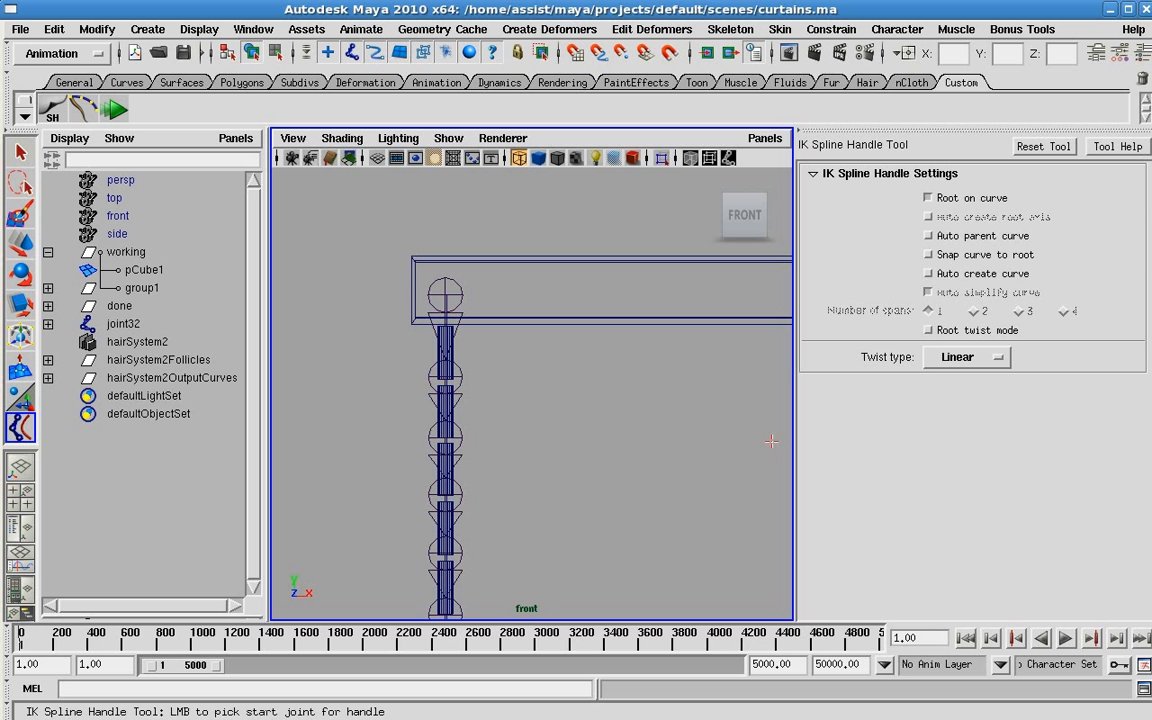
Create ikHandle15 from the top joint to the bottom joint, using output curve curve30.
alt+middle_drag(487, 394, 486, 338)
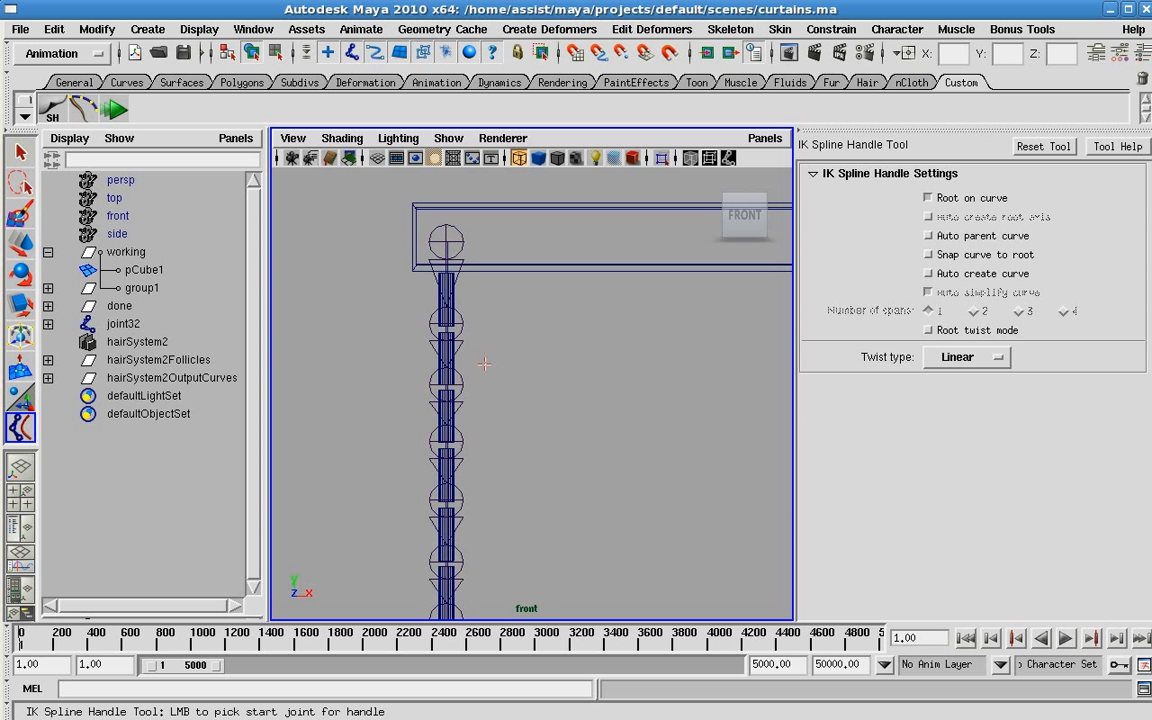
click(461, 237)
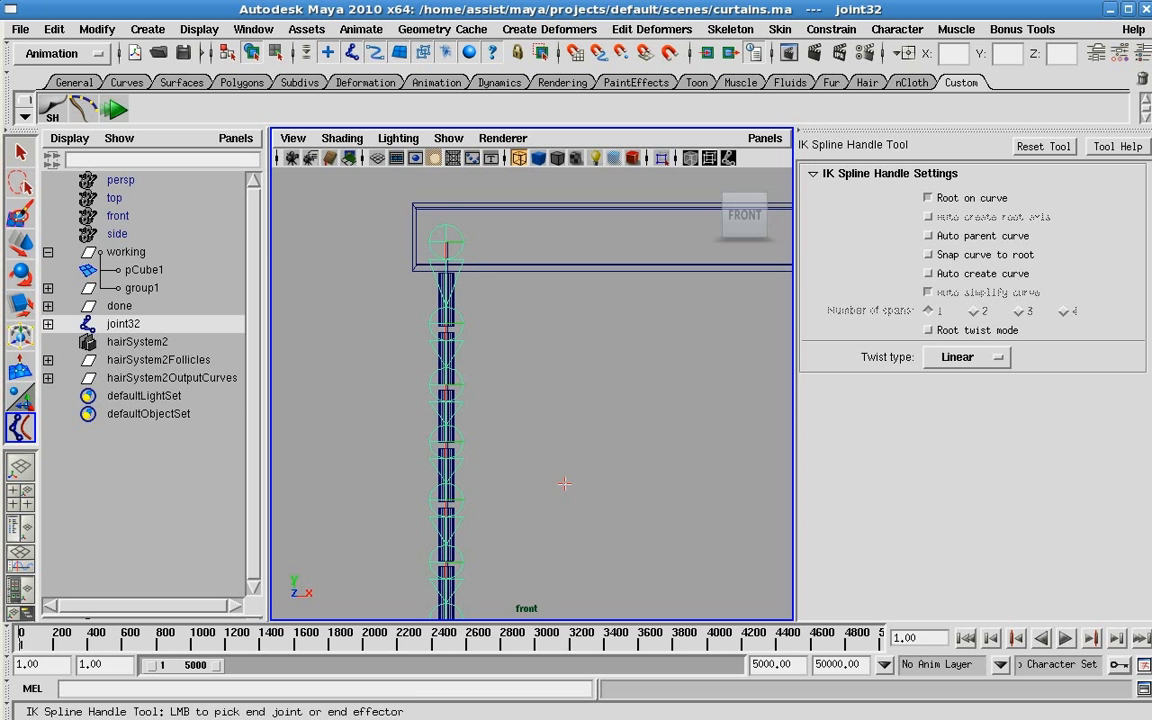
alt+middle_drag(508, 435, 497, 318)
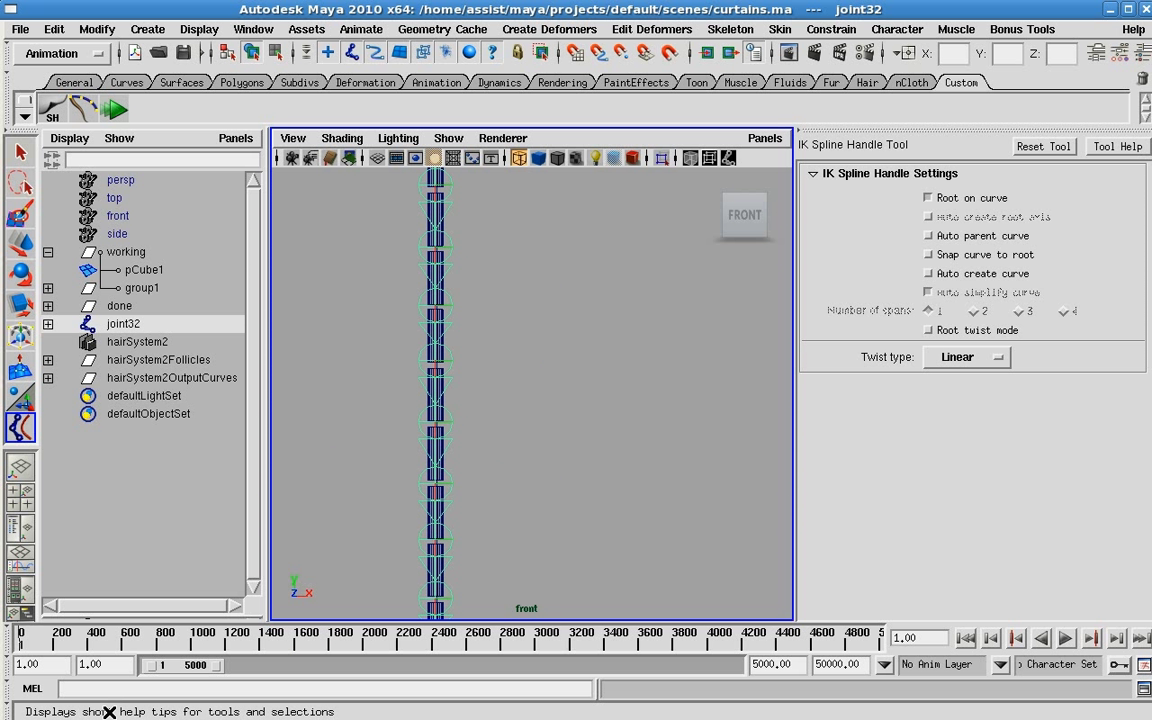
alt+middle_drag(534, 484, 519, 499)
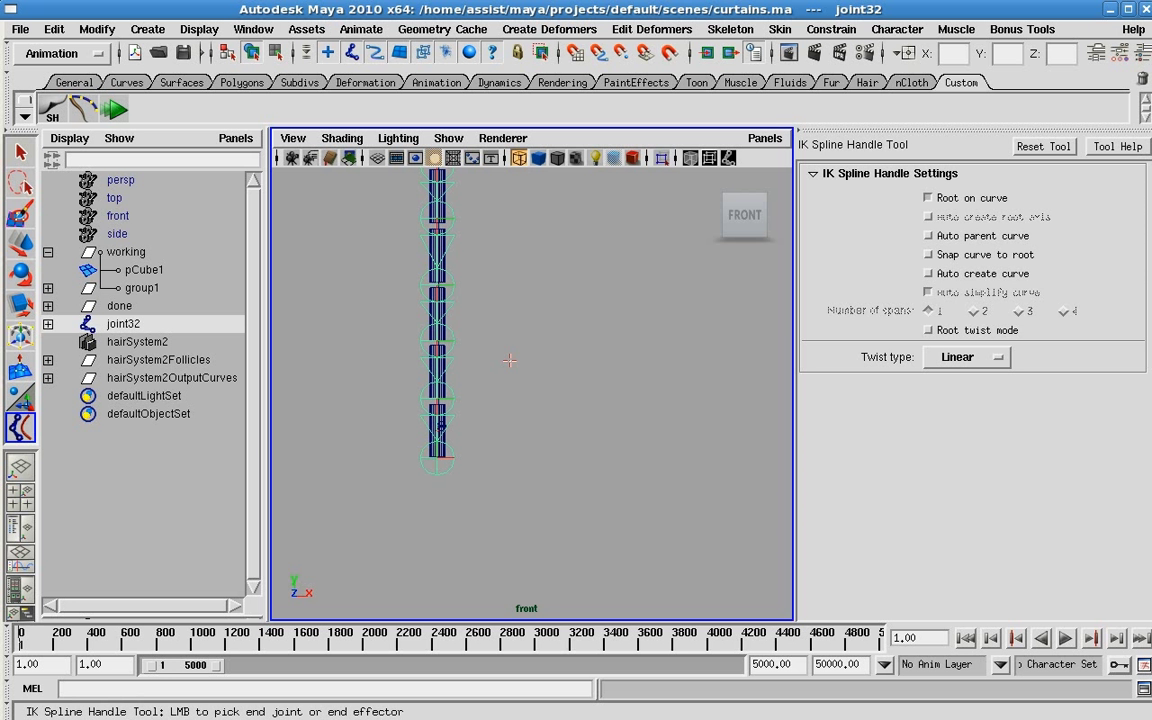
click(449, 468)
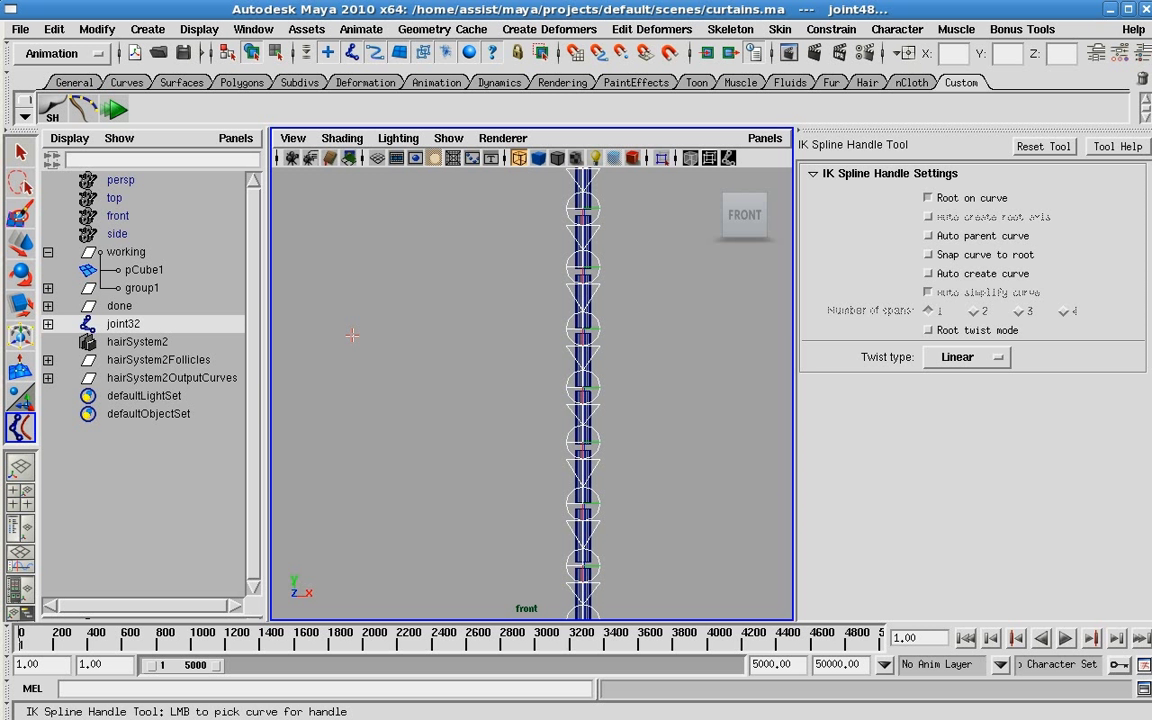
click(48, 378)
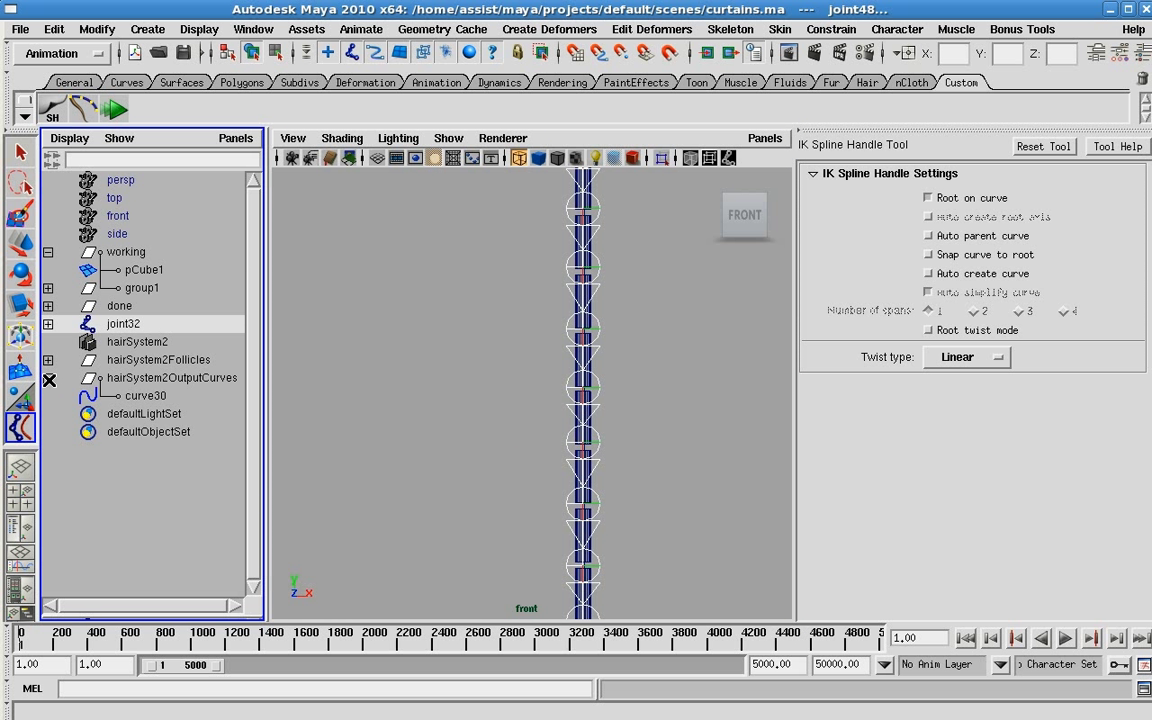
click(145, 396)
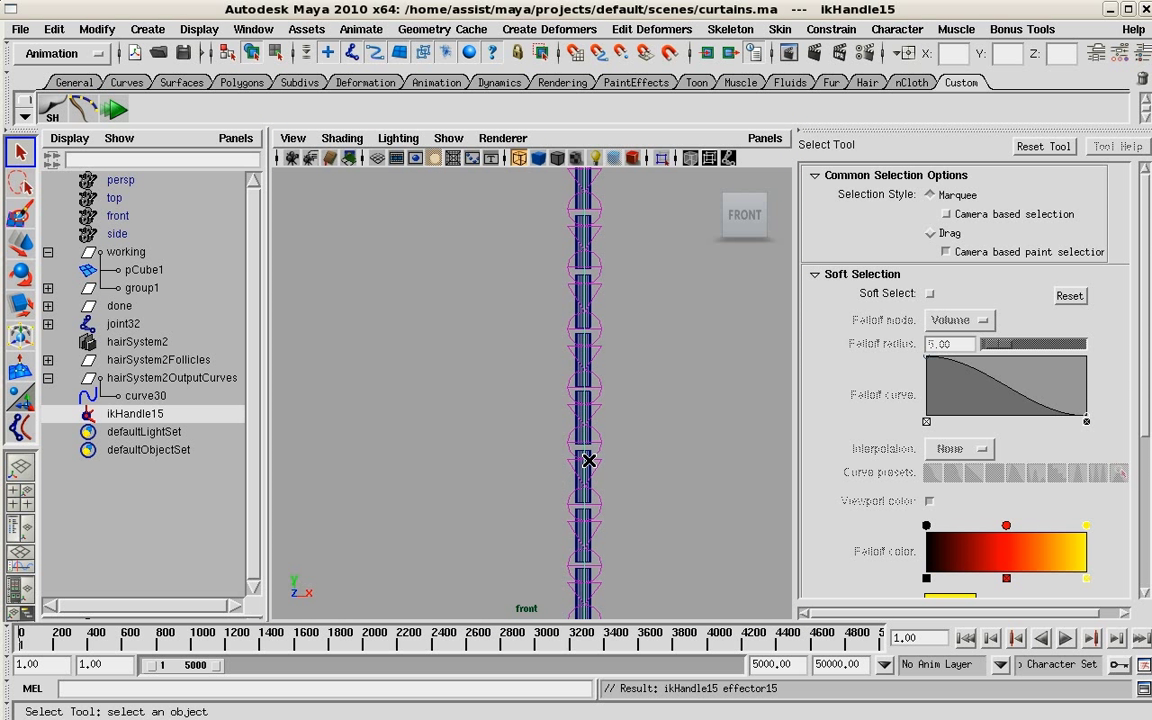
Play the simulation, drag hairSystem2Follicles along X to bend the chain, then stop playback.
alt+middle_drag(588, 460, 508, 457)
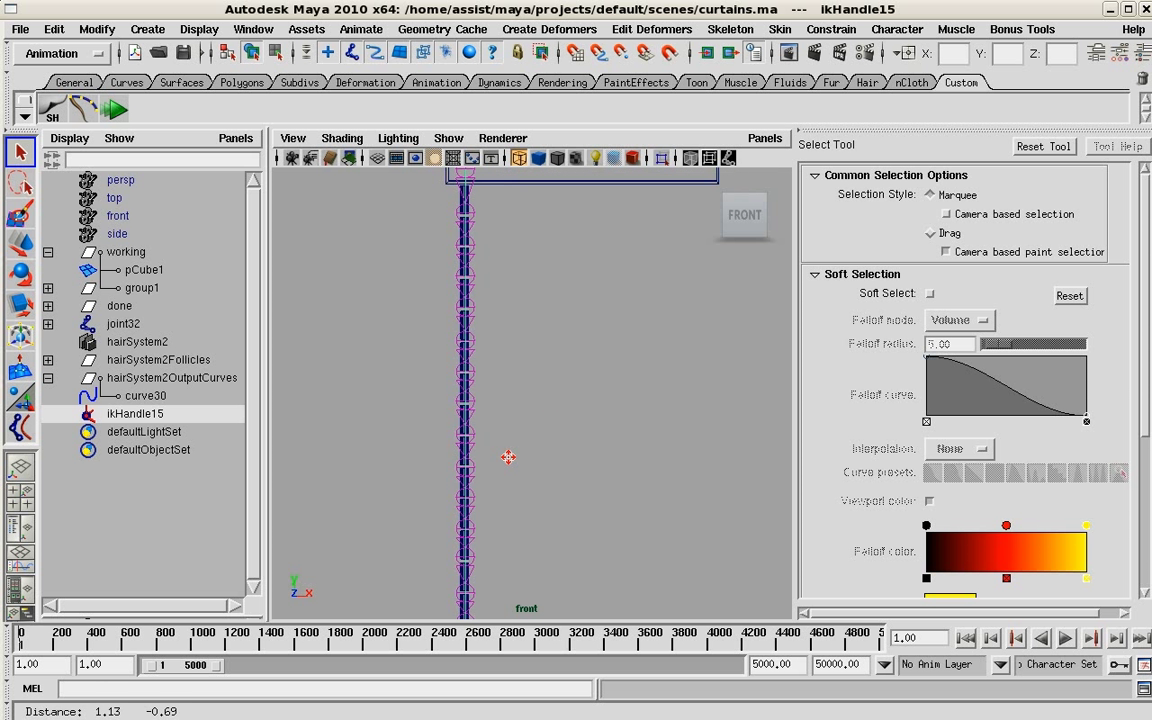
alt+right_drag(508, 457, 517, 471)
alt+middle_drag(517, 471, 577, 480)
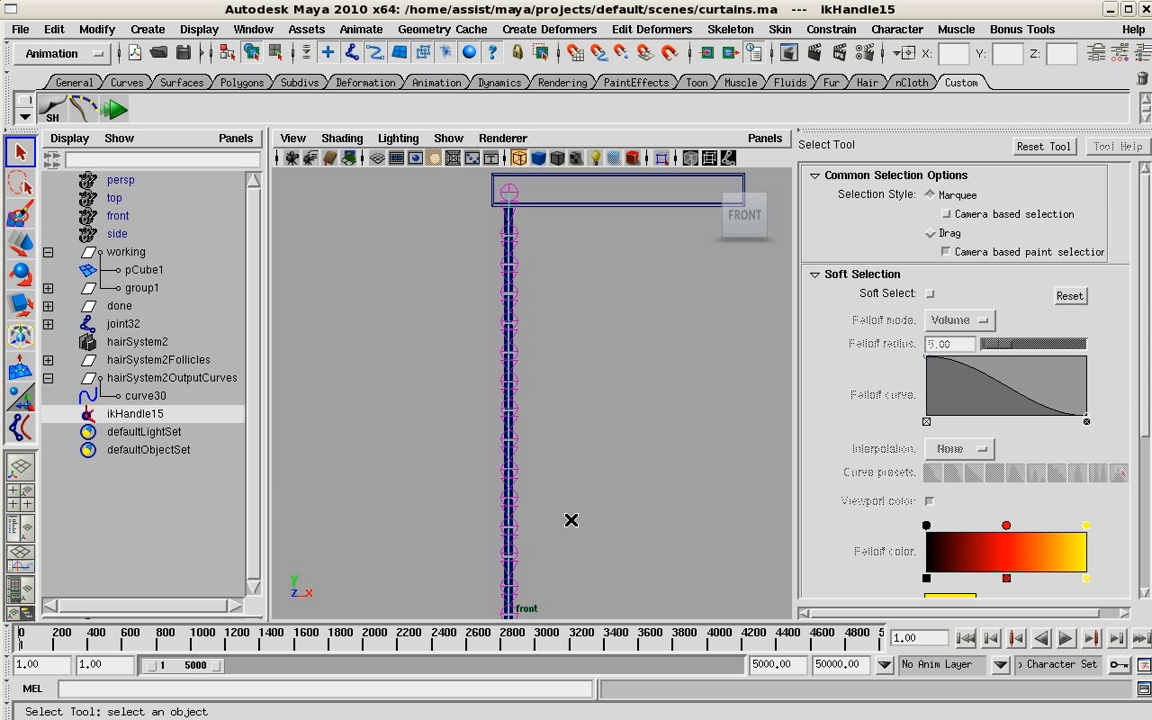
alt+middle_drag(571, 520, 532, 499)
alt+right_drag(504, 483, 480, 440)
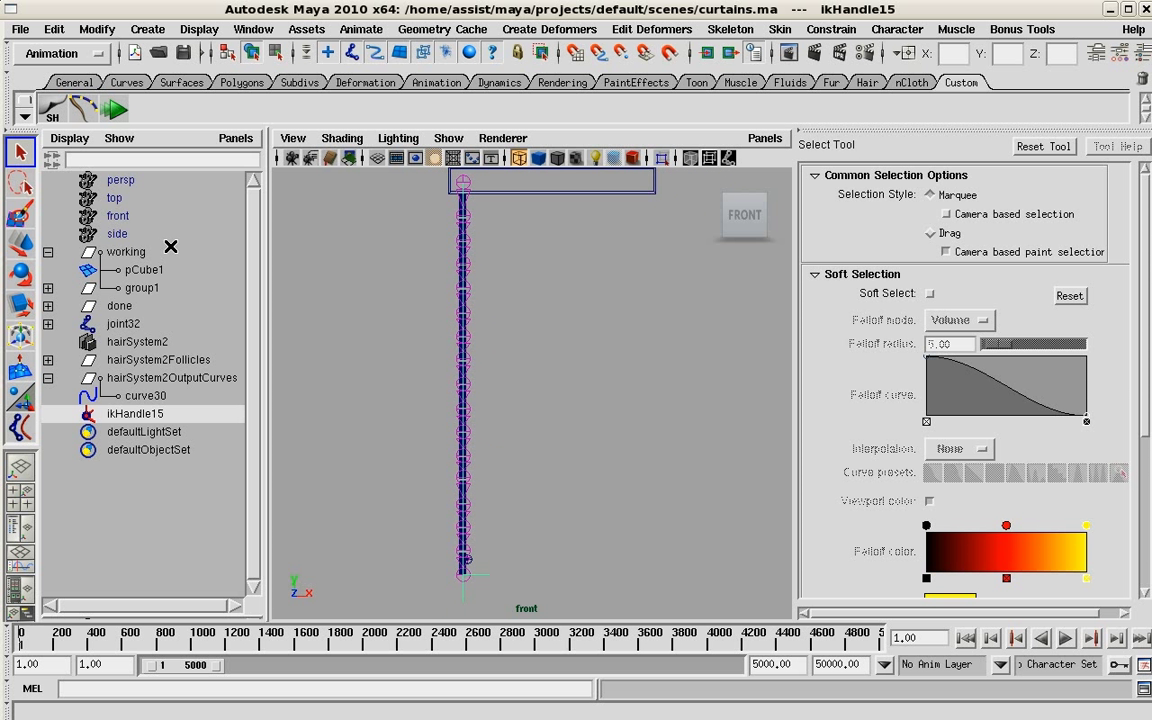
click(110, 107)
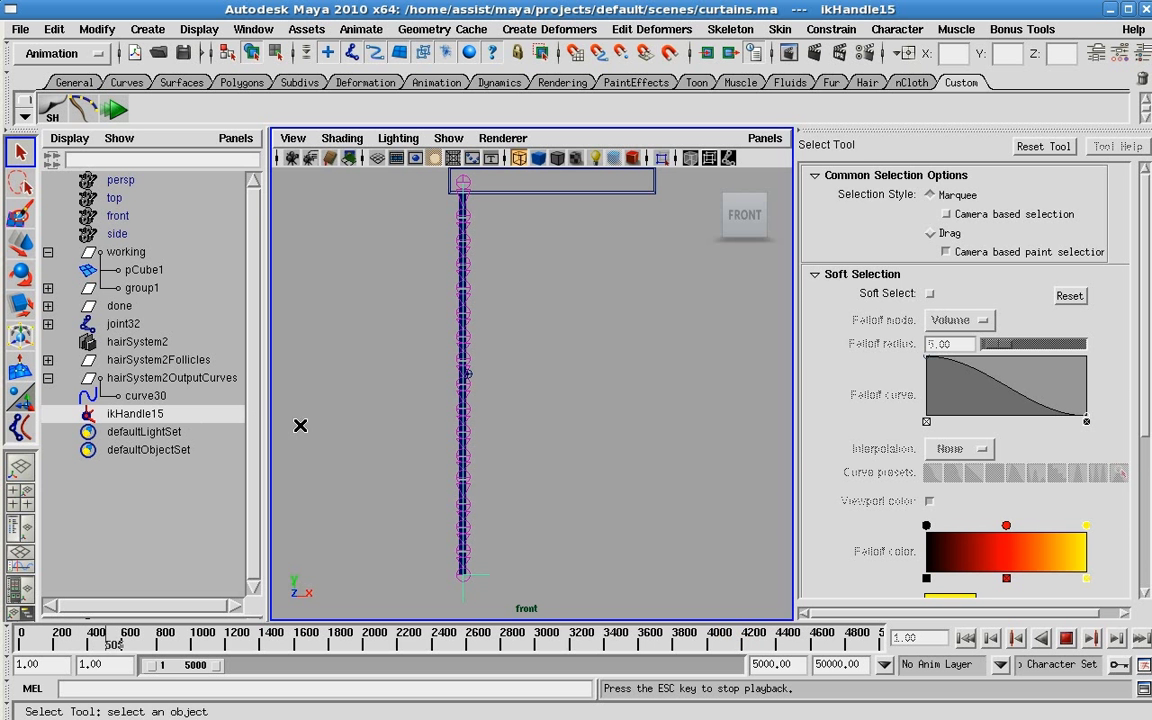
click(202, 362)
key(w)
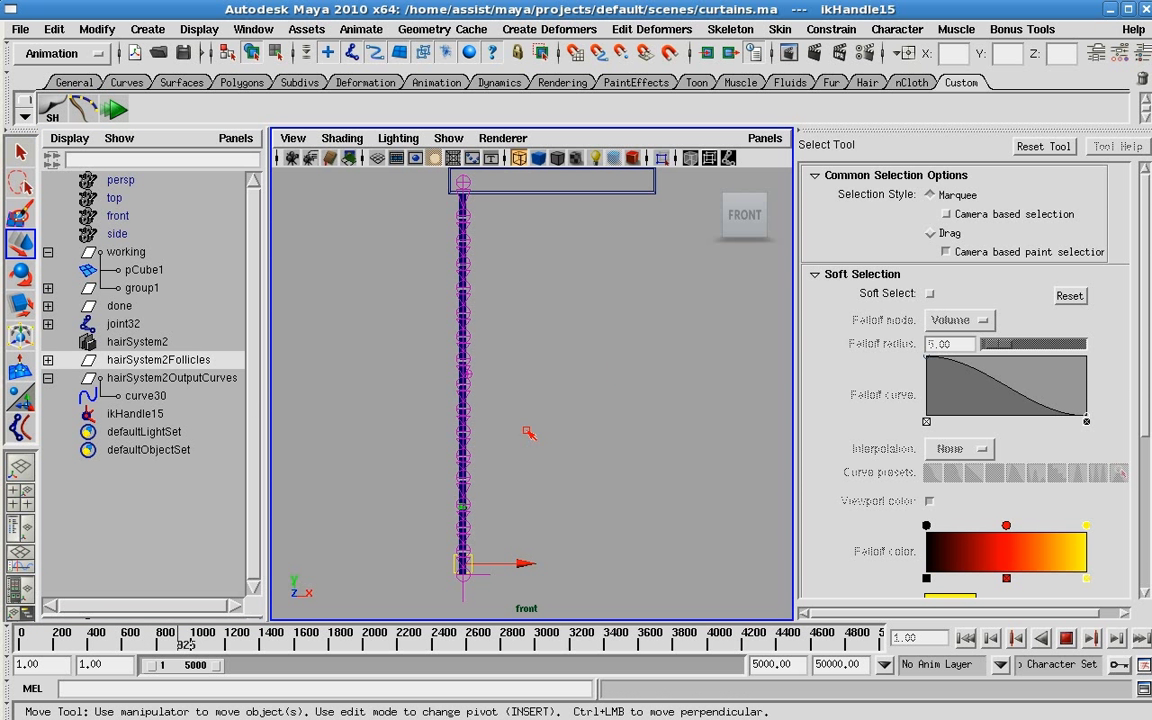
drag(536, 566, 530, 669)
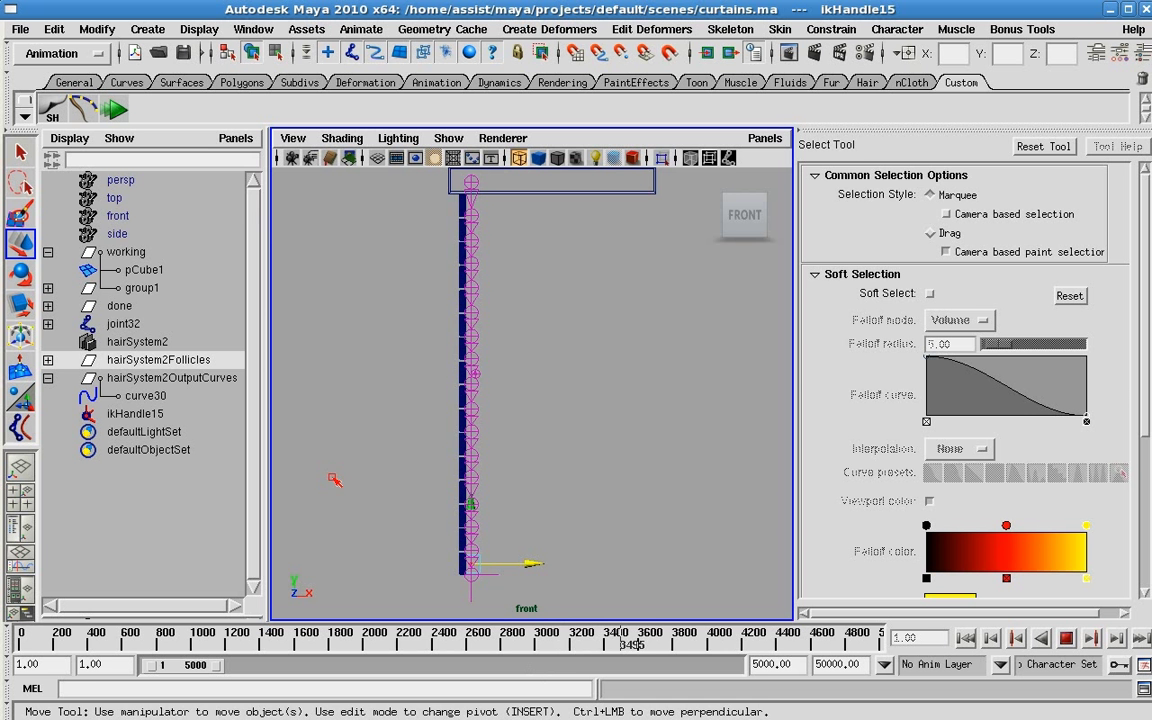
click(1066, 637)
key(w)
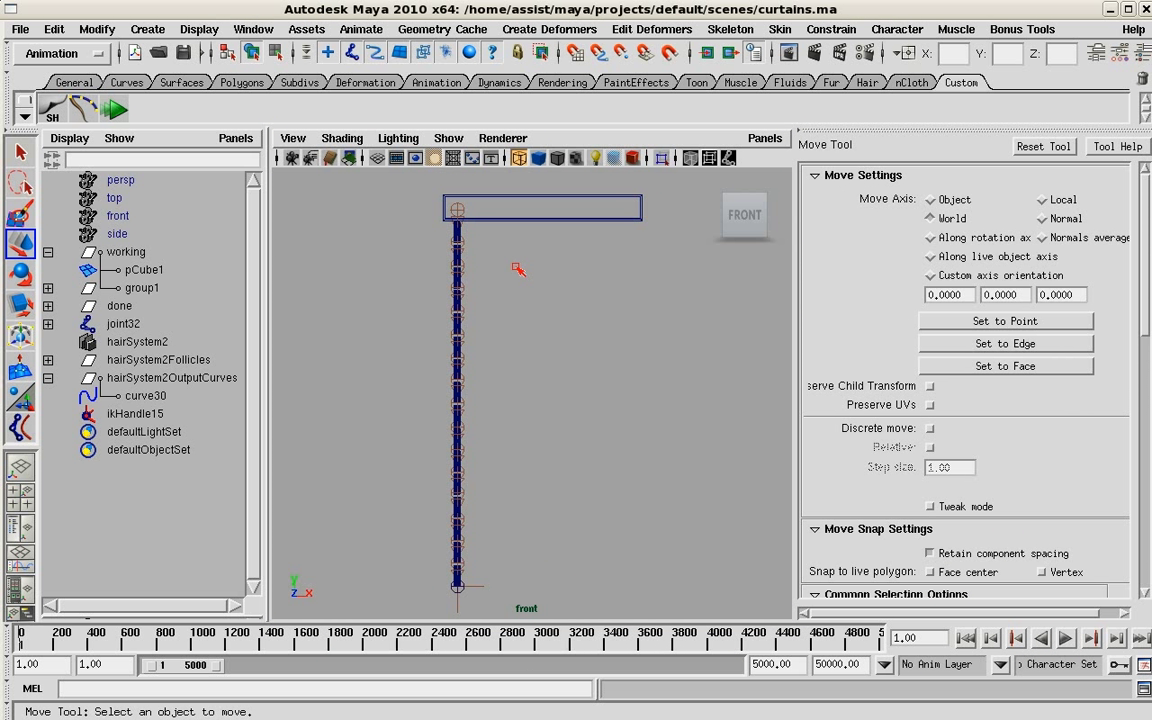
Smooth-bind the strip mesh group1 and its children to root joint32.
click(131, 289)
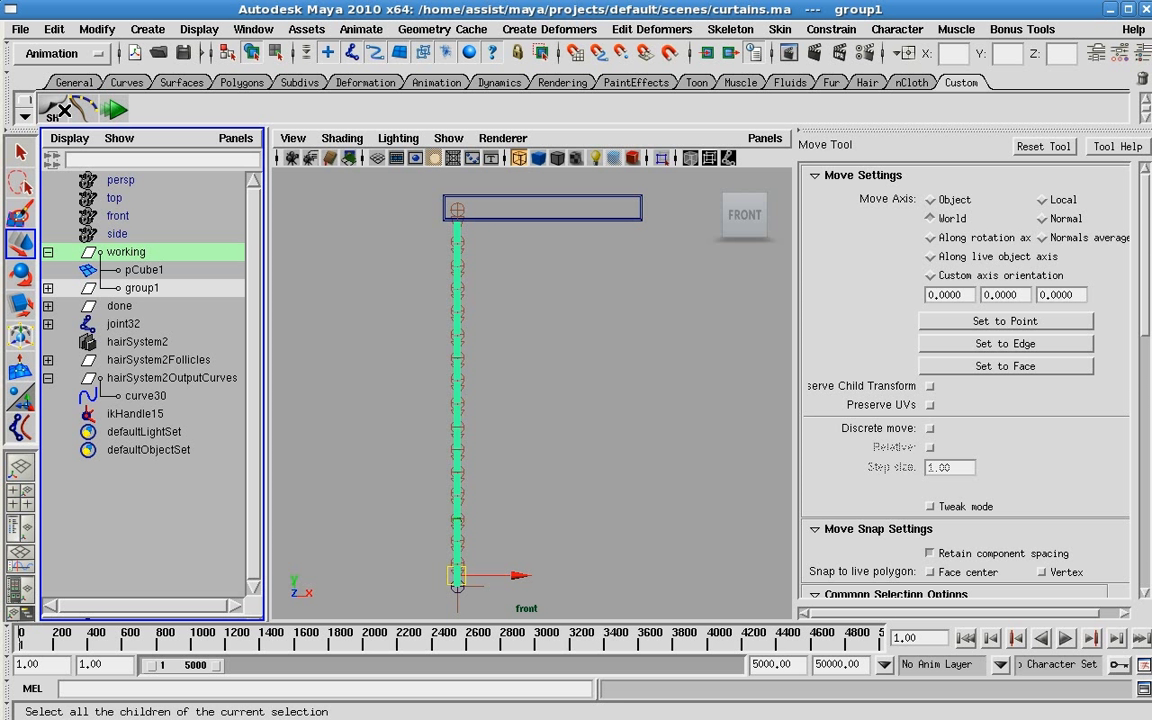
click(52, 104)
click(455, 210)
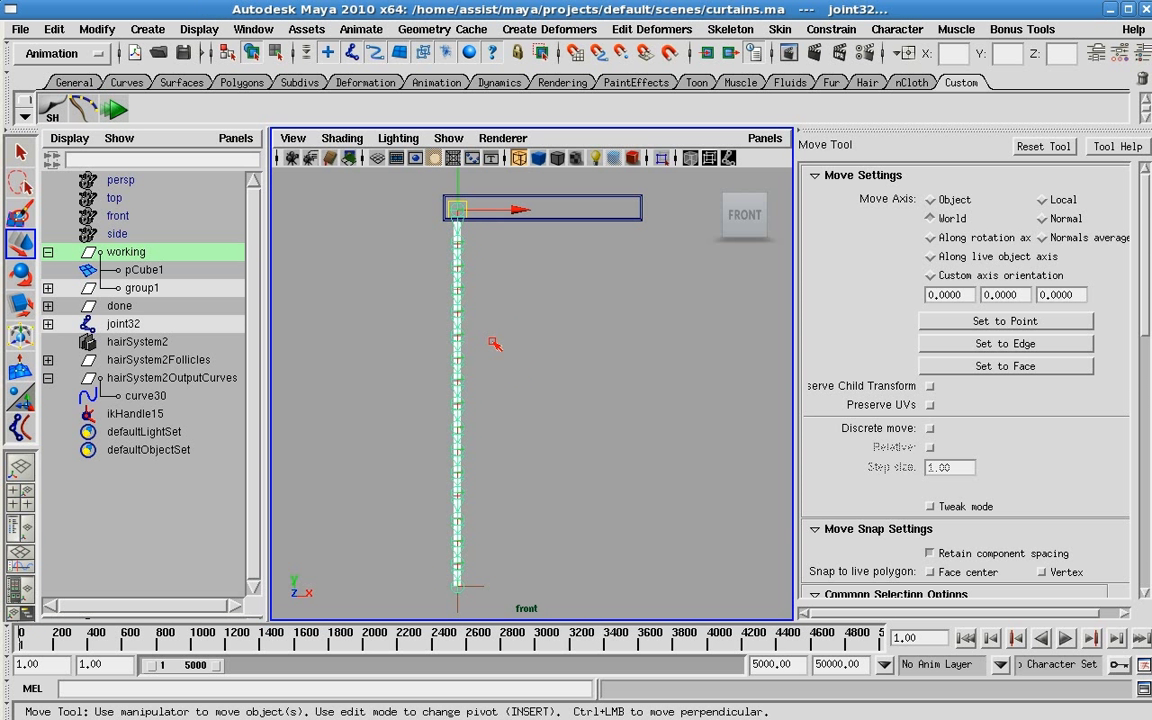
click(770, 30)
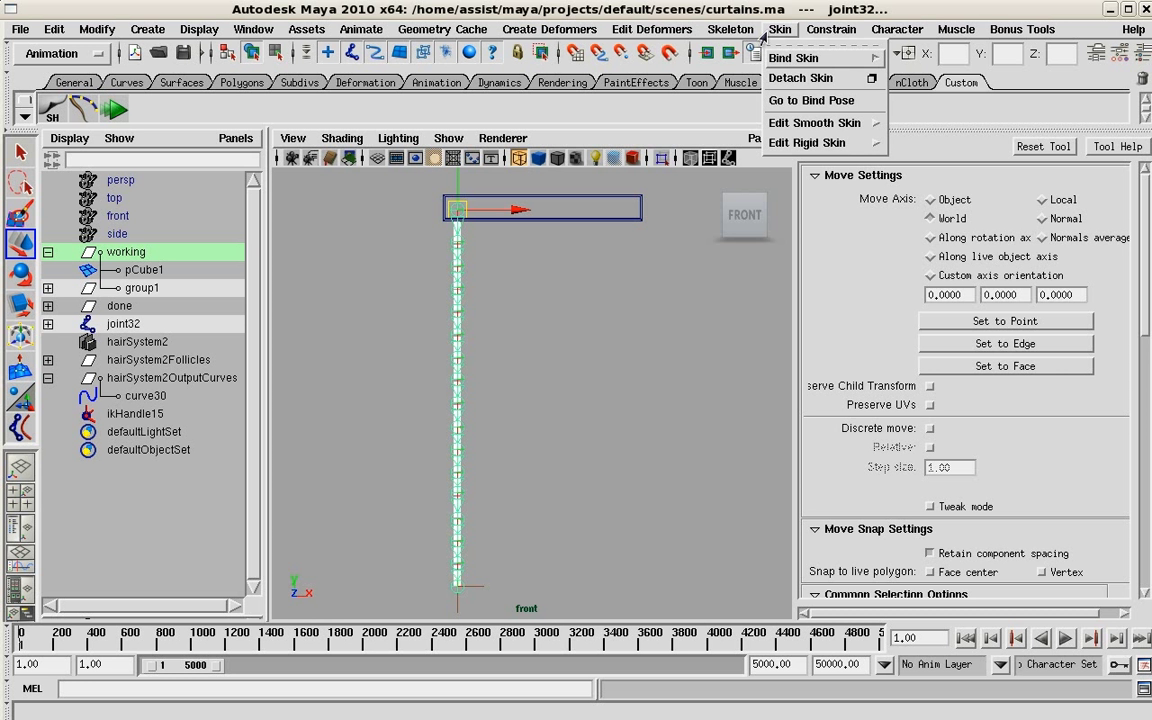
mouse_move(843, 60)
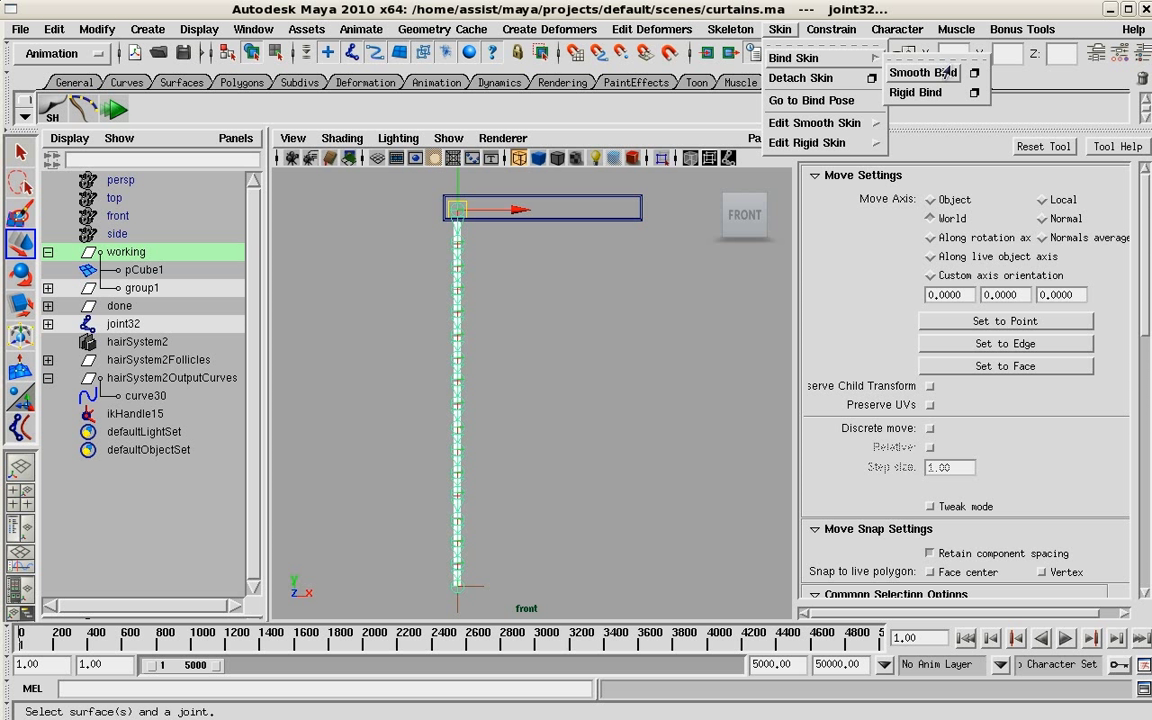
click(920, 73)
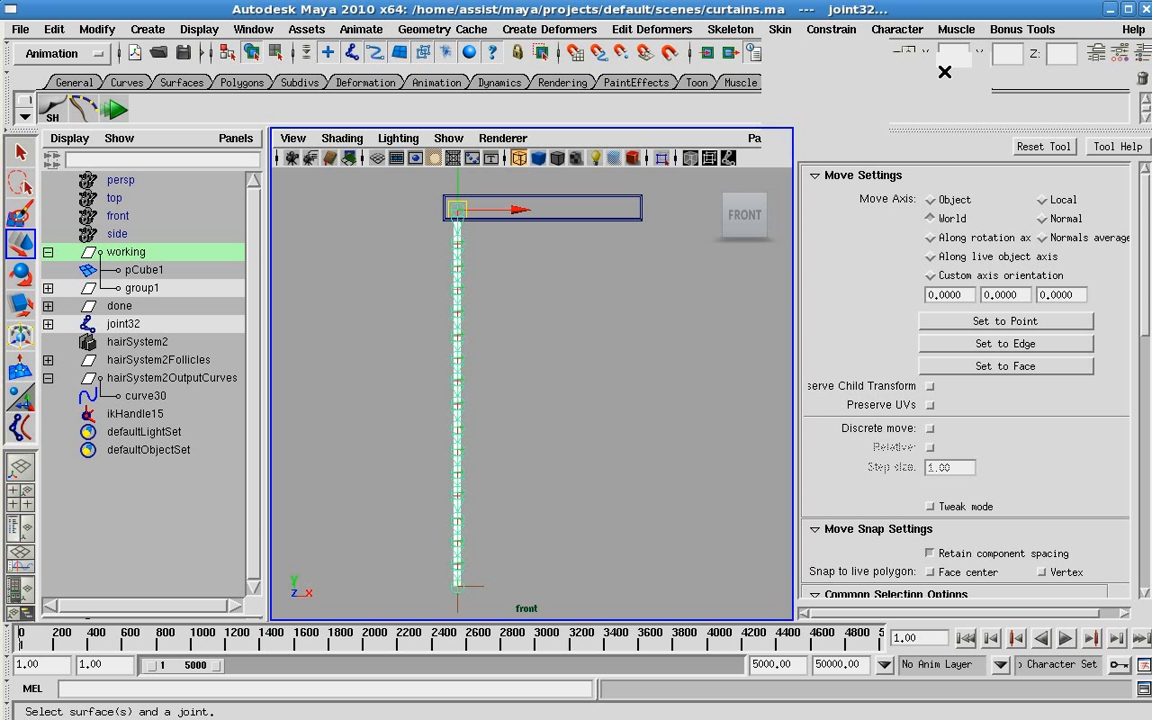
Test the skinned strip by moving the follicles along X during interactive playback, stopping at frame 1975.
click(162, 360)
click(114, 109)
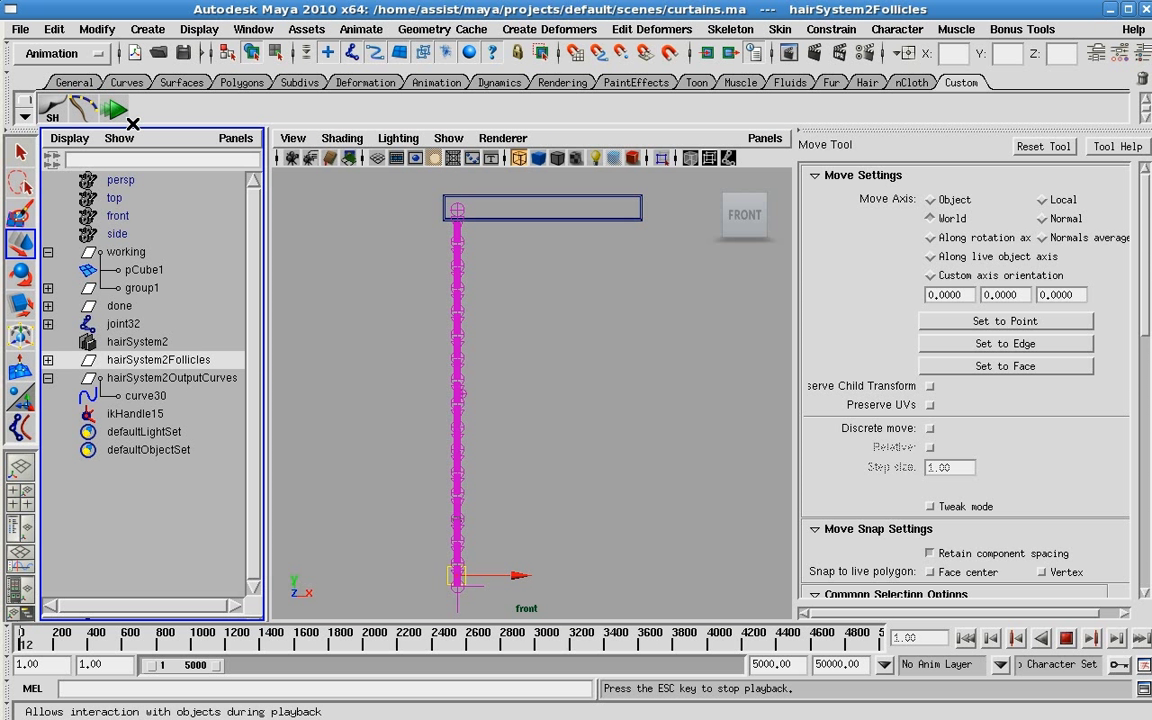
drag(521, 576, 522, 652)
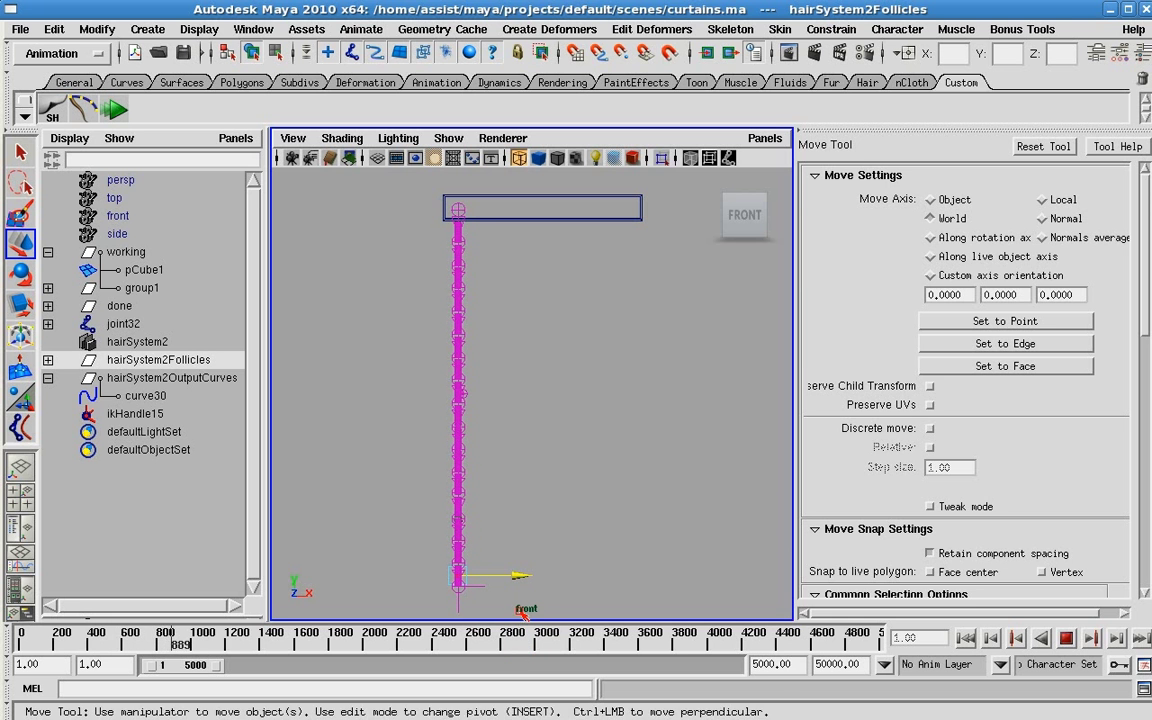
drag(497, 578, 517, 683)
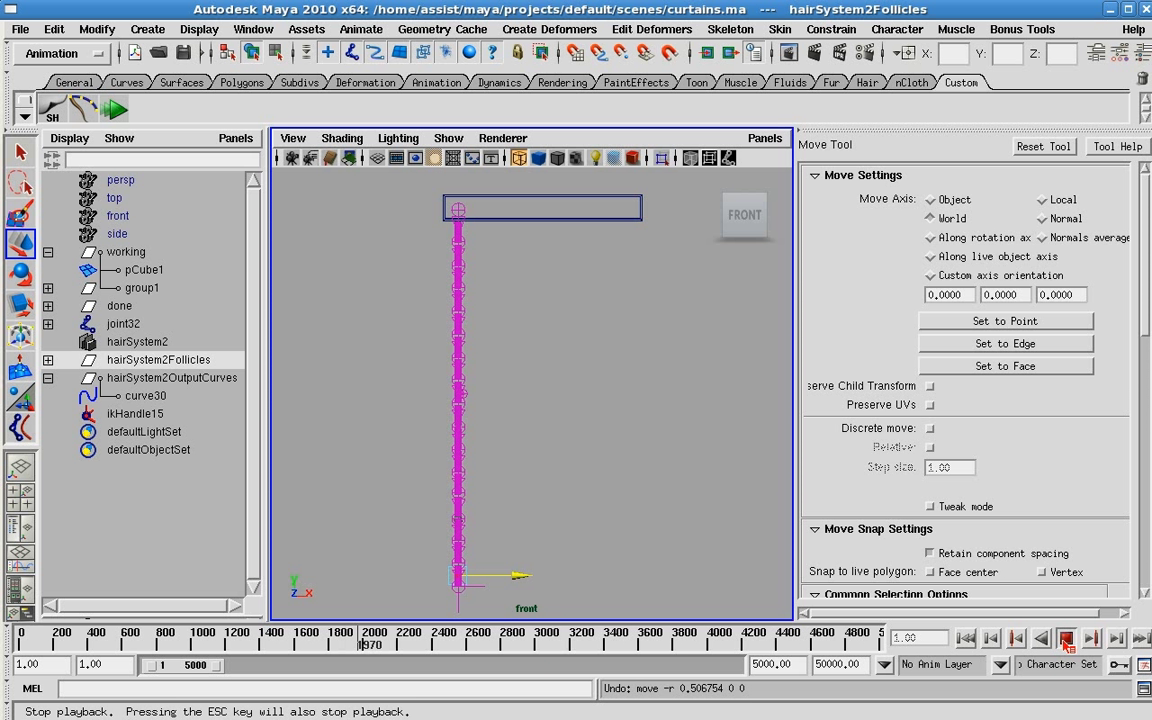
click(1066, 638)
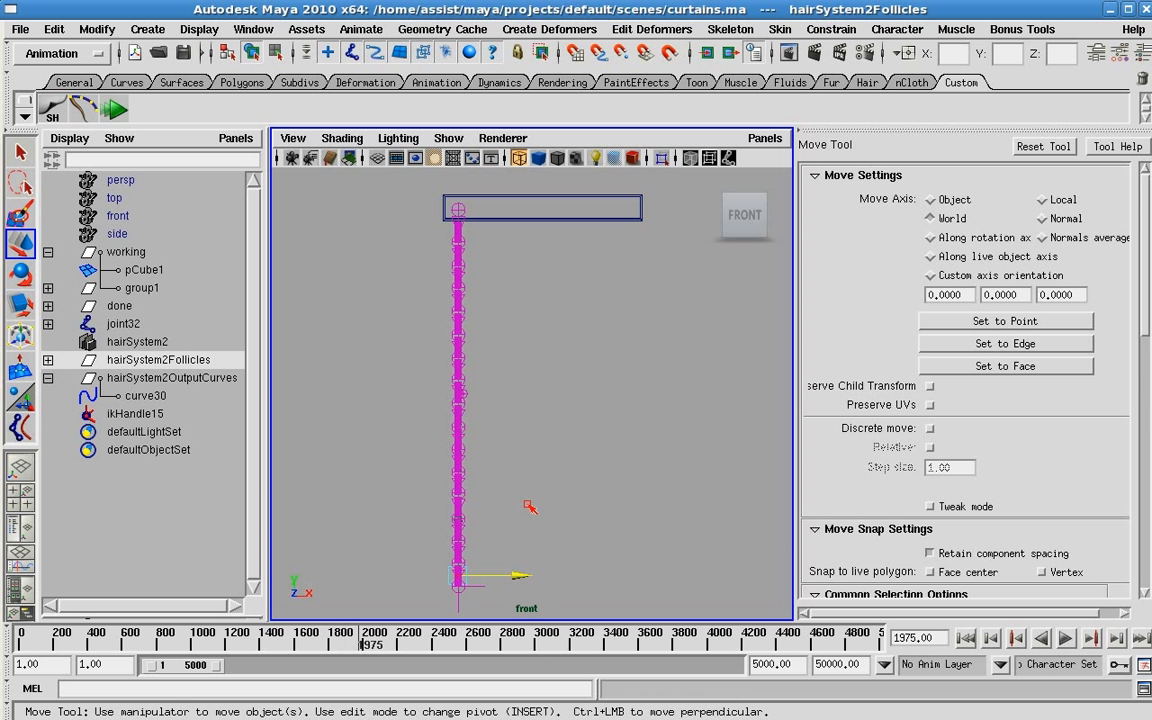
Set follicle15's Point Lock to Base, then slide the hair base along X during playback.
click(49, 362)
click(157, 378)
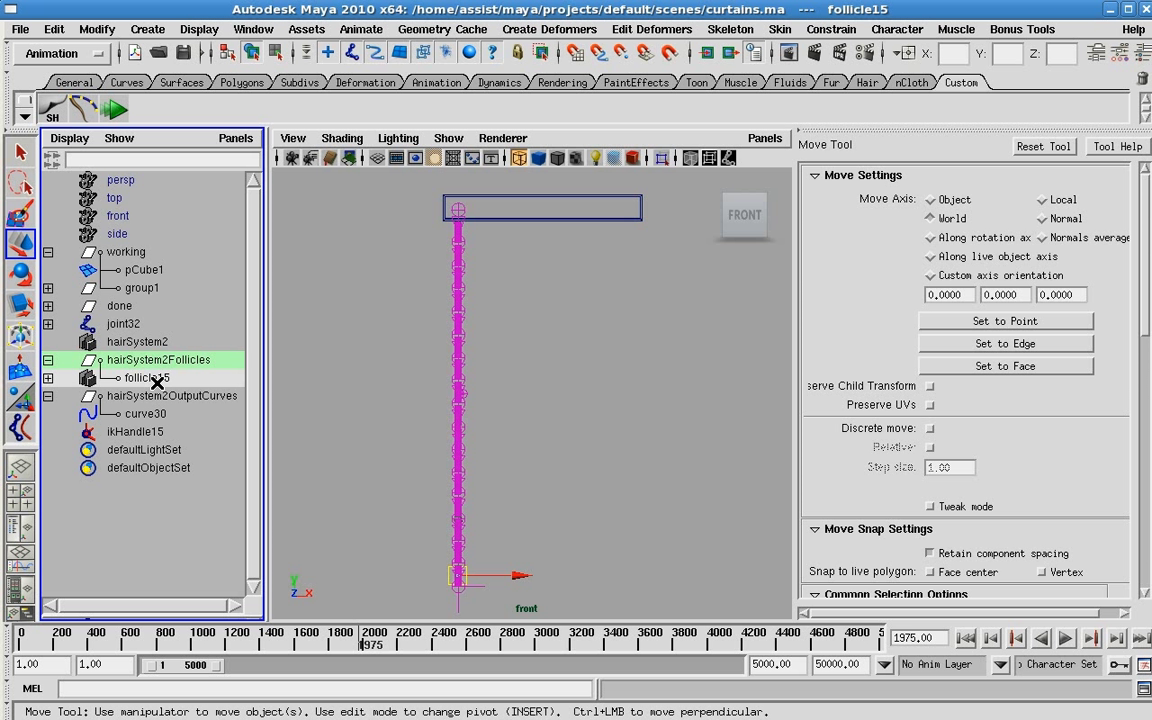
key(ctrl+a)
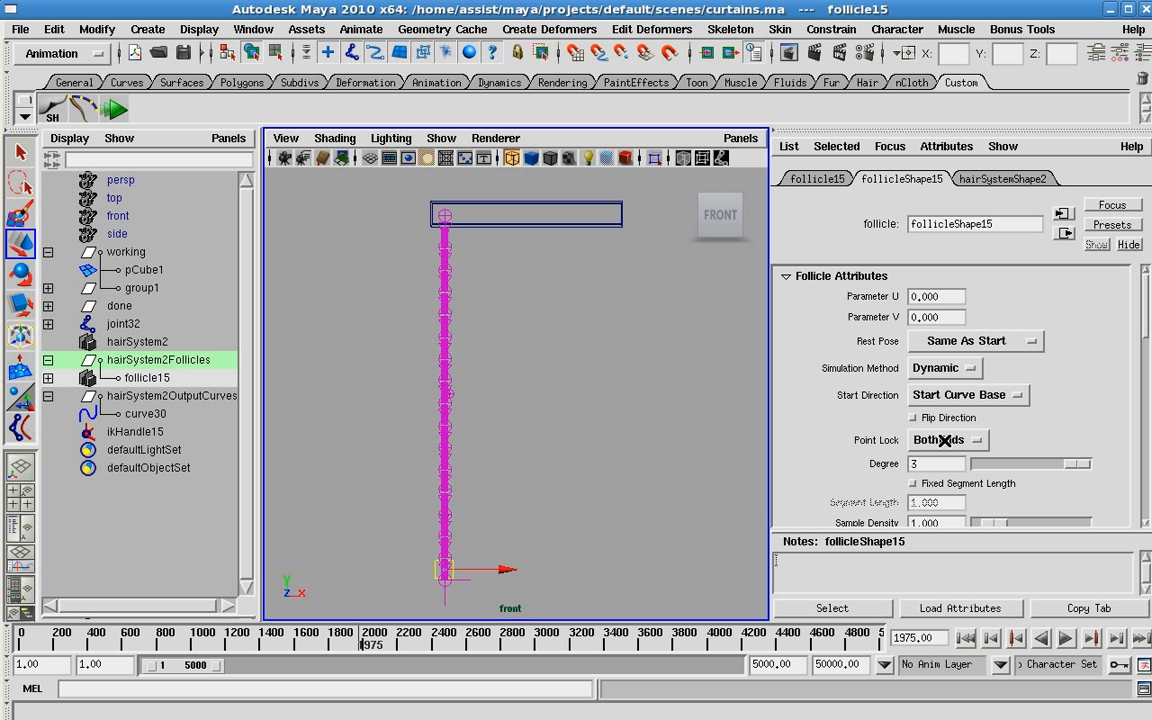
click(944, 440)
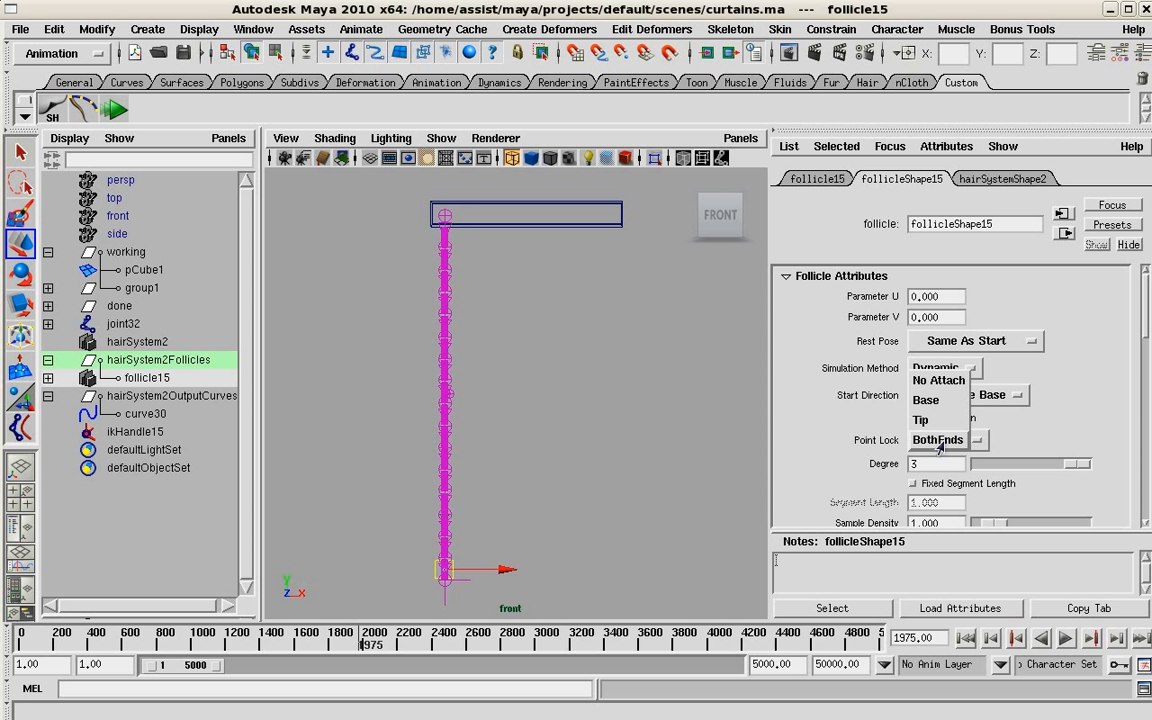
click(926, 400)
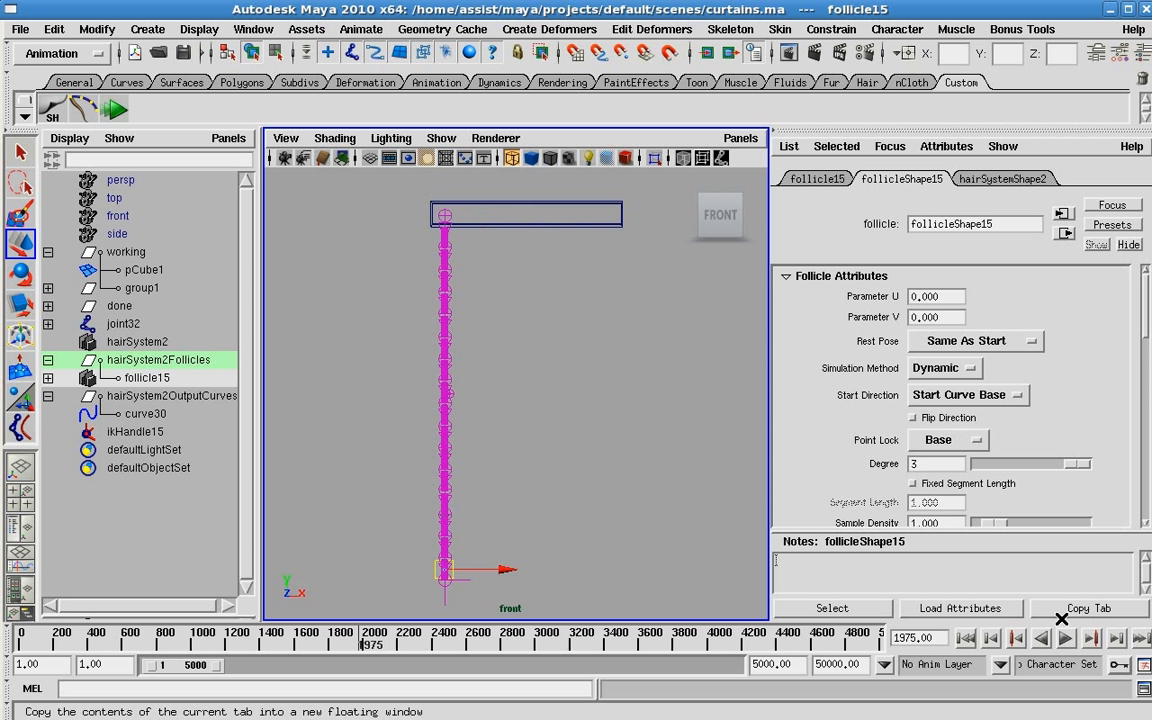
click(115, 109)
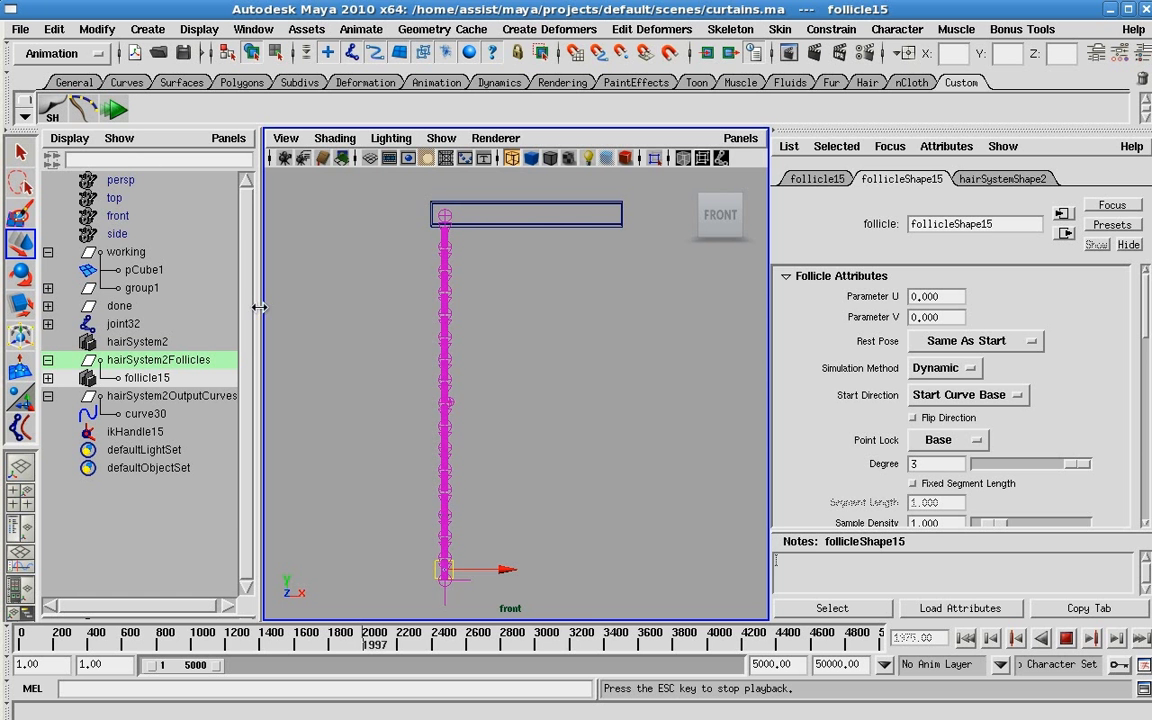
drag(505, 569, 457, 590)
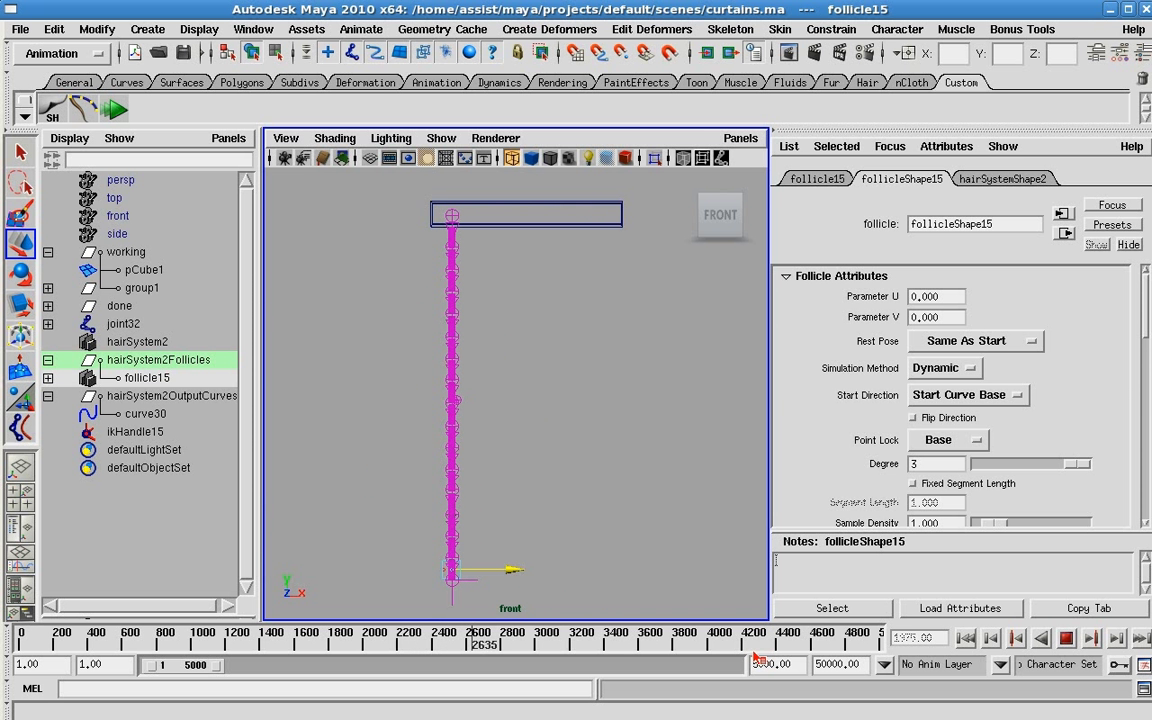
Stop playback and make layer1 visible to reveal the whole curtain of strips.
click(1068, 640)
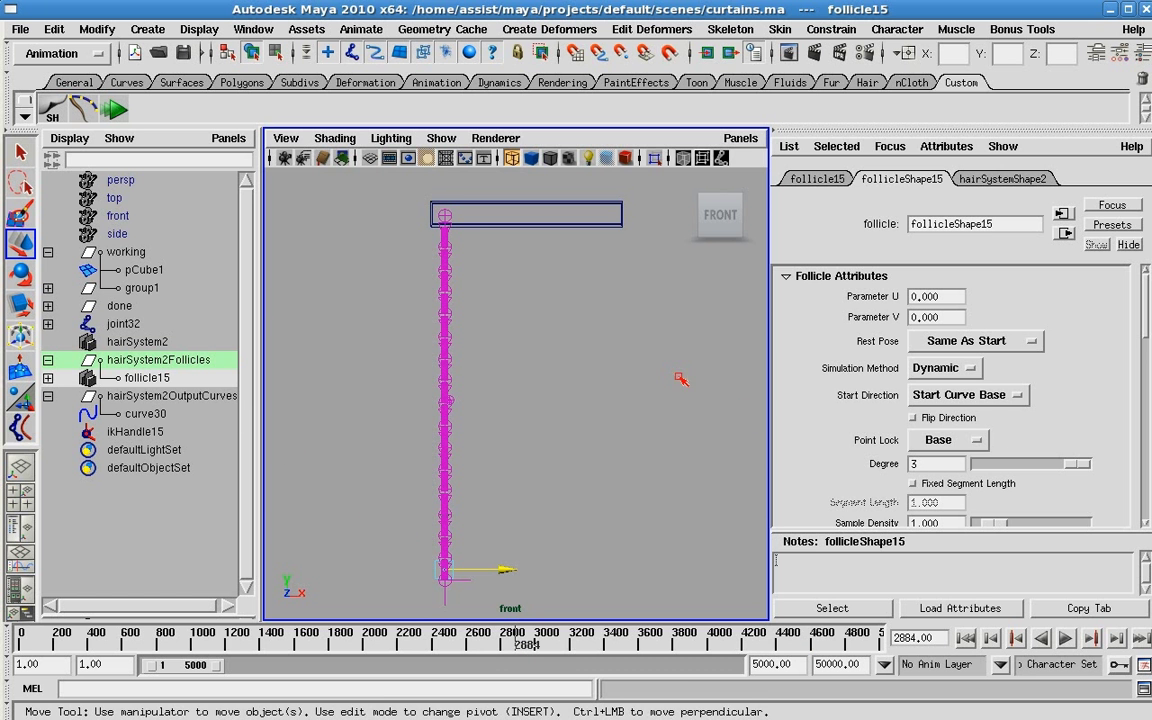
key(ctrl+a)
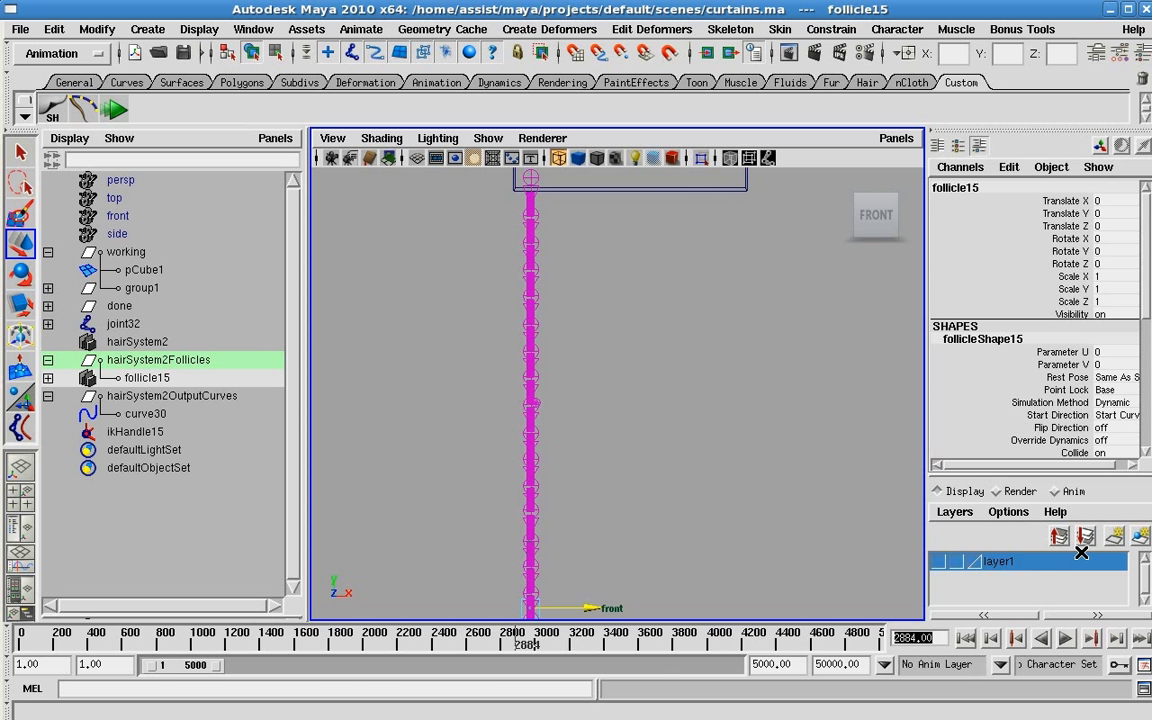
click(946, 565)
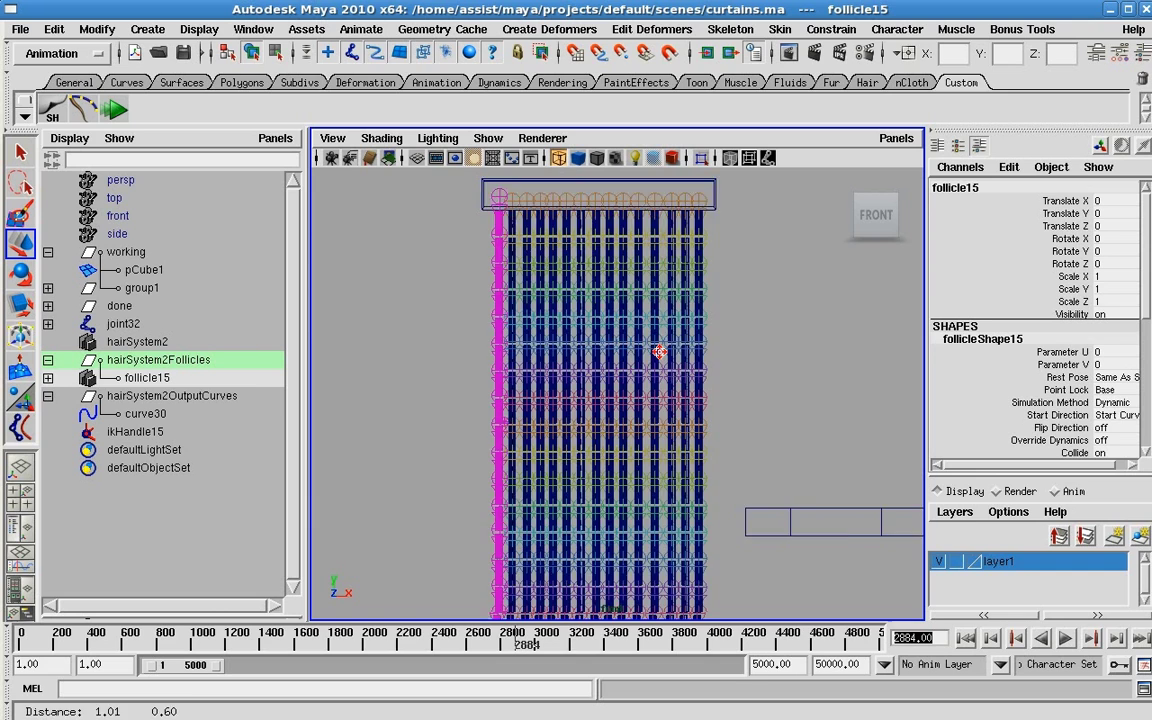
alt+middle_drag(669, 433, 635, 352)
alt+right_drag(635, 352, 620, 395)
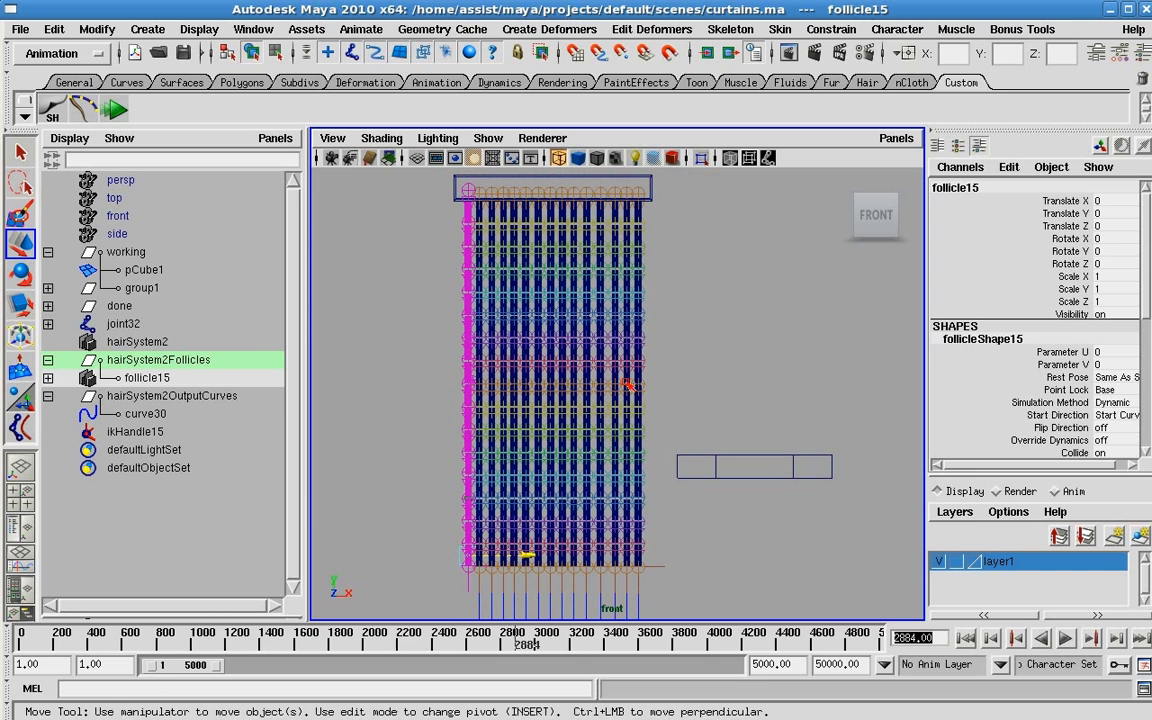
Hide joints and follicles in the viewport, rewind to frame 1, and select hairConstraint1.
click(488, 138)
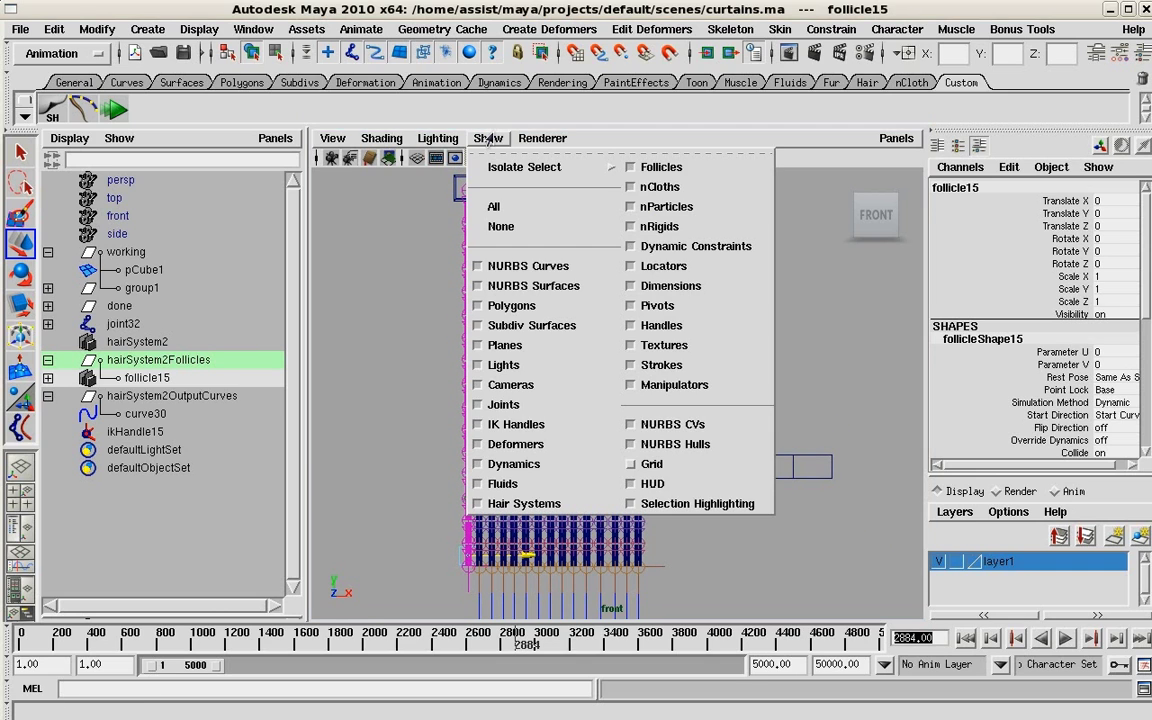
click(517, 410)
alt+middle_drag(700, 485, 702, 496)
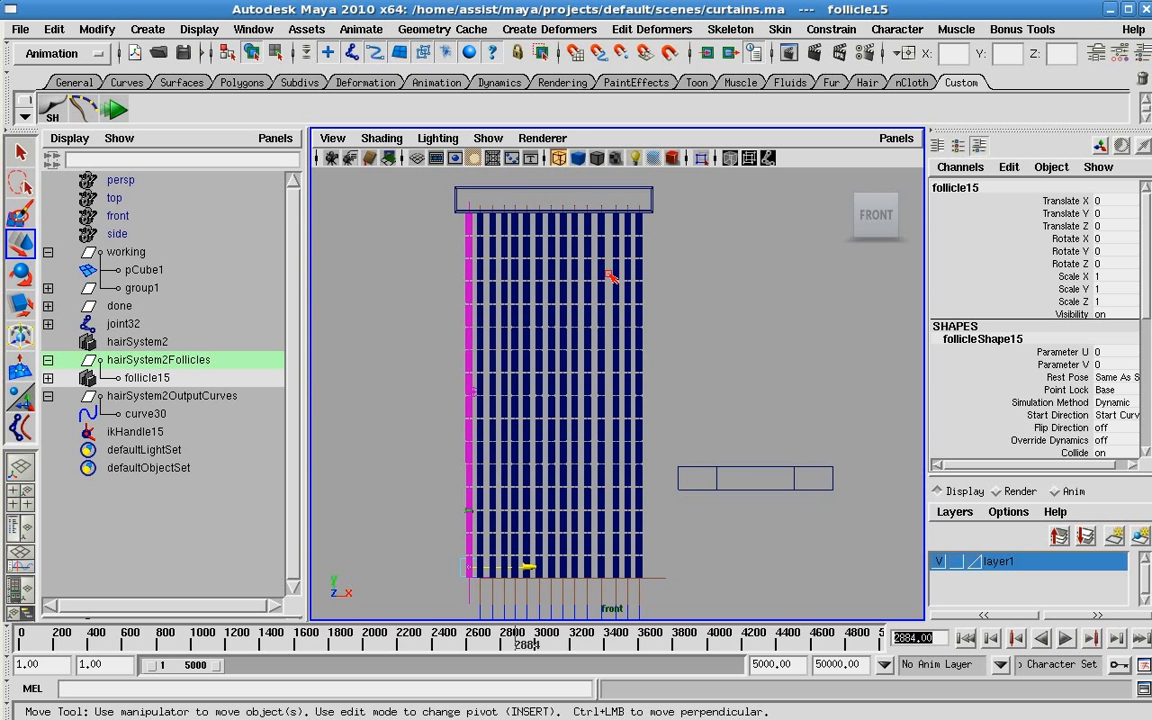
click(488, 138)
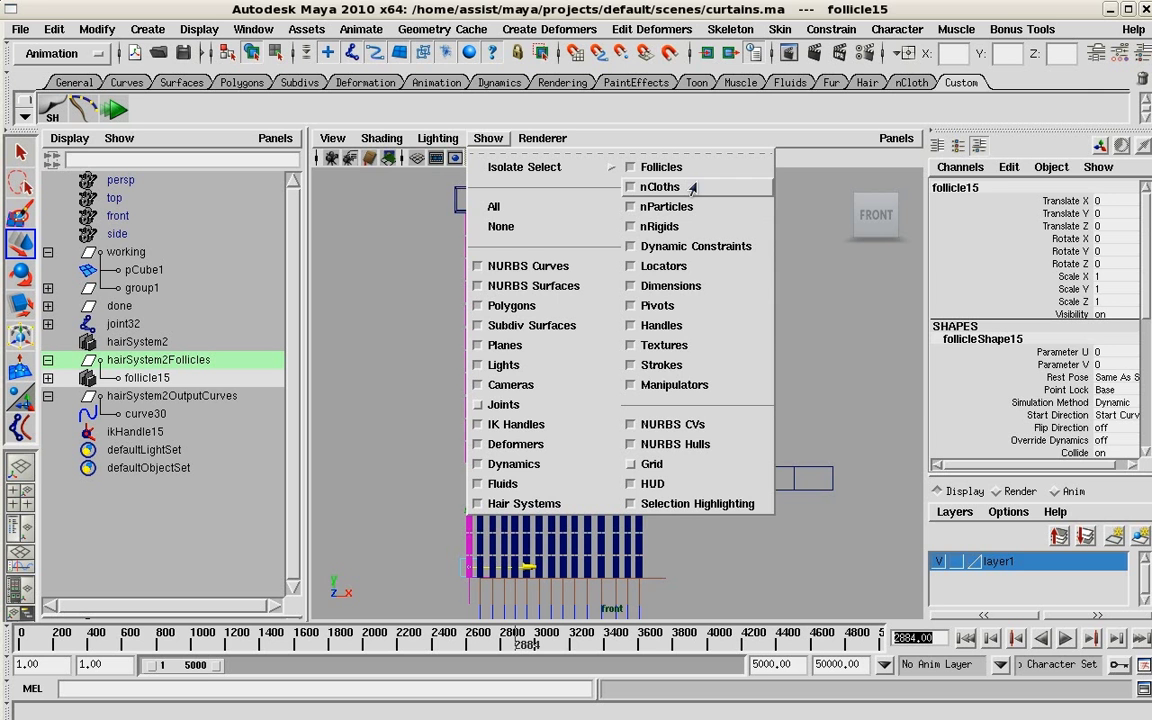
alt+middle_drag(625, 368, 676, 381)
click(634, 376)
click(966, 637)
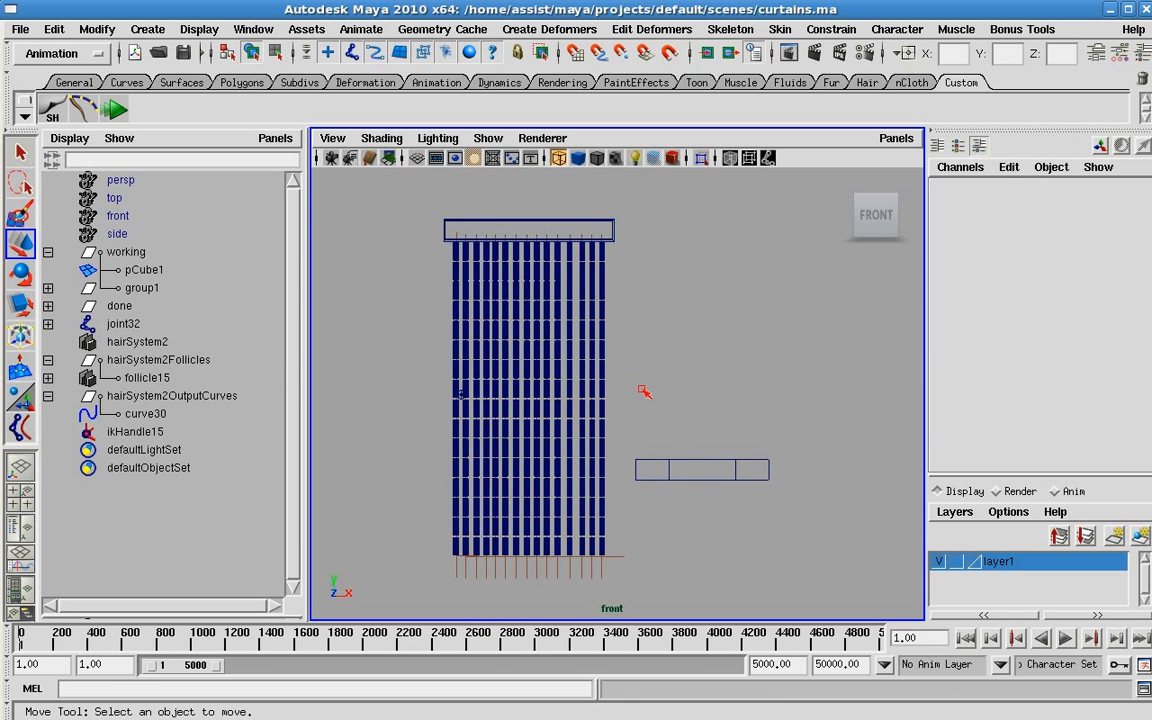
click(720, 452)
alt+drag(720, 452, 605, 482)
During interactive playback, push the collide-cube hairConstraint1 into the curtain strands and back out.
click(118, 111)
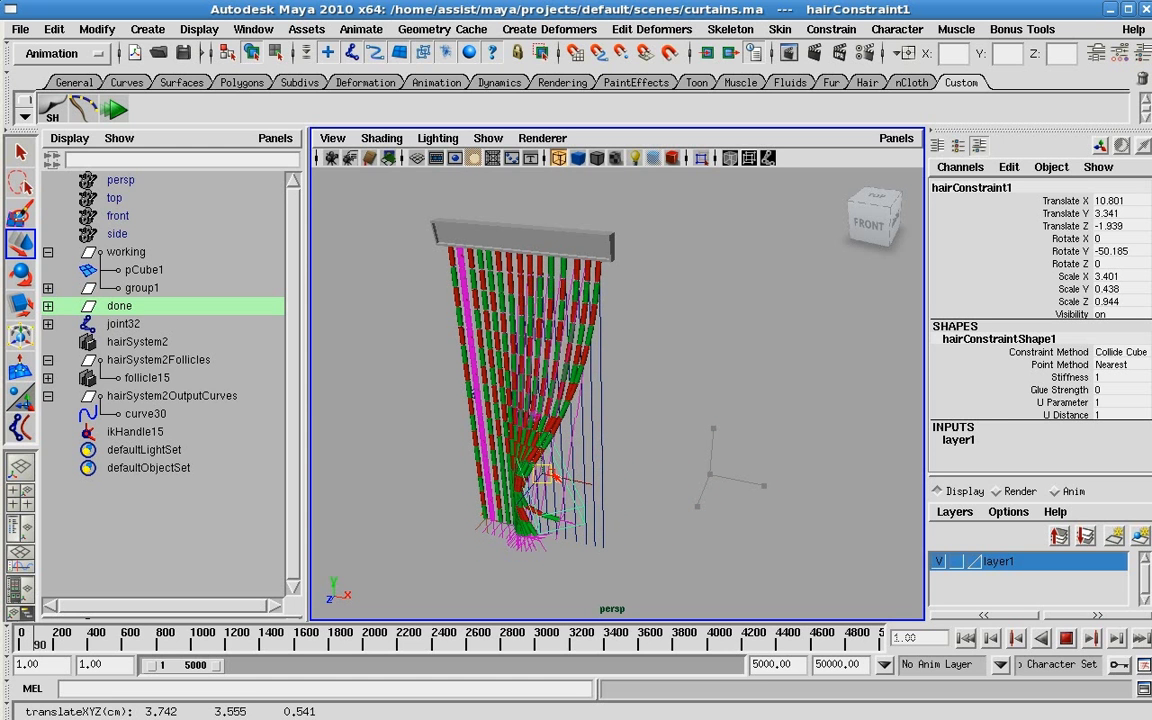
drag(630, 473, 595, 470)
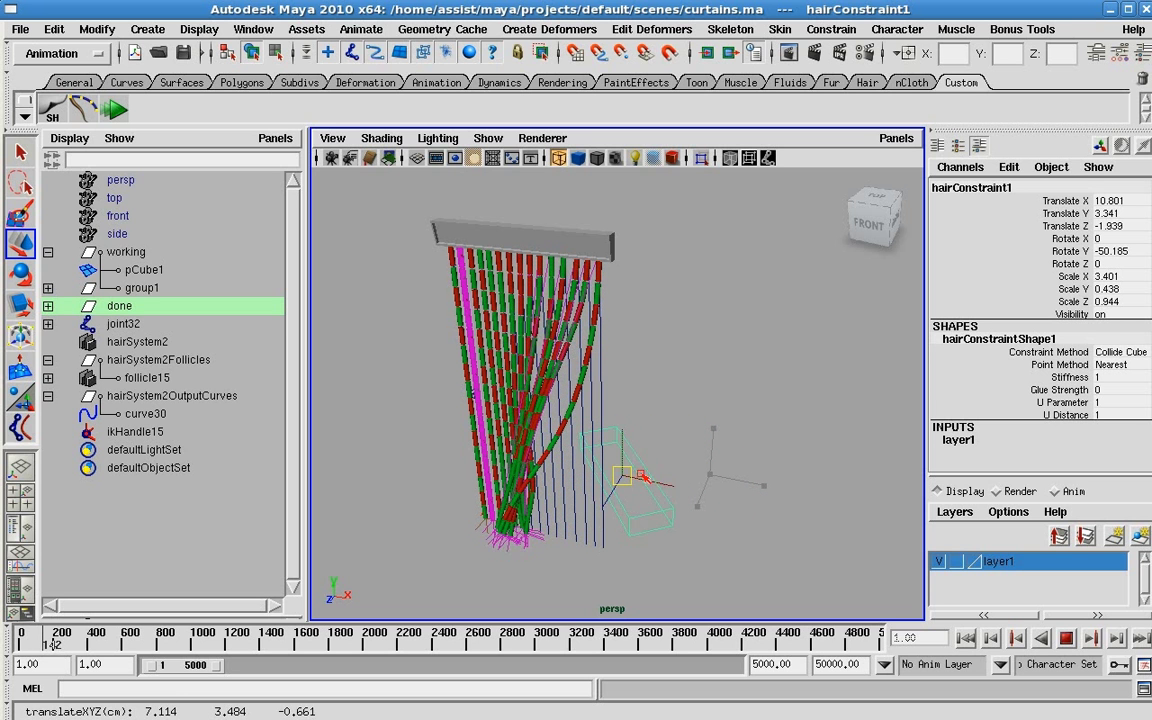
drag(640, 476, 694, 484)
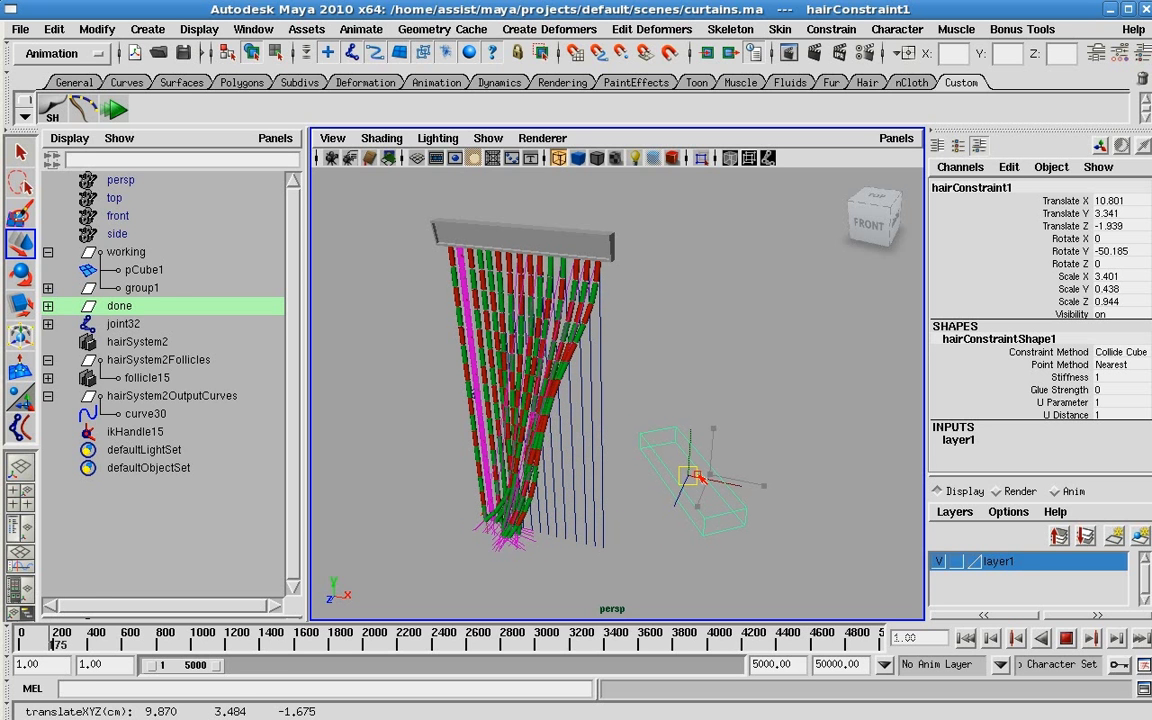